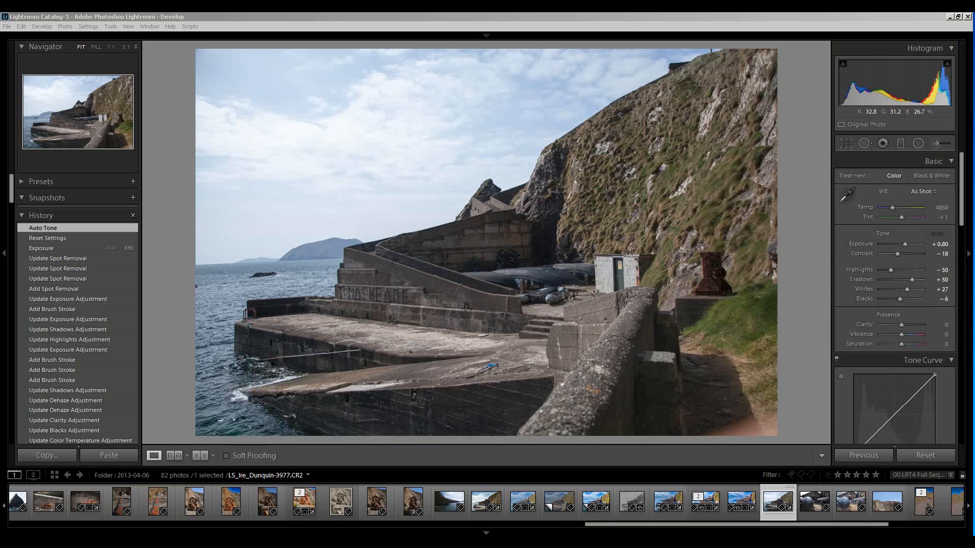
- Reset all develop settings of the photo and apply the automatic tone adjustment
{"action": "left_click", "coordinate": [923, 456]}
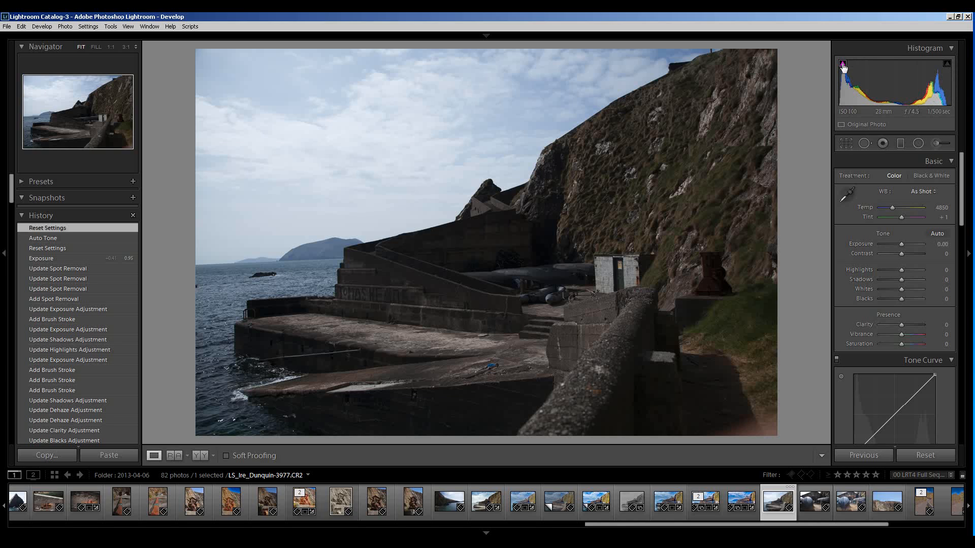
{"action": "left_click", "coordinate": [935, 234]}
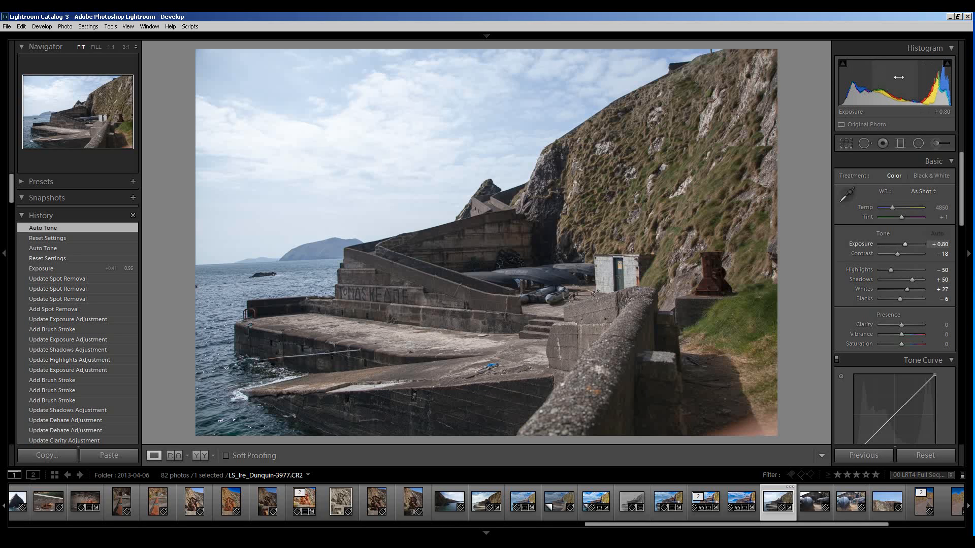
- Try a custom white balance sampled from the dark area beside the boats, and restore the As Shot setting
{"action": "left_click", "coordinate": [842, 199]}
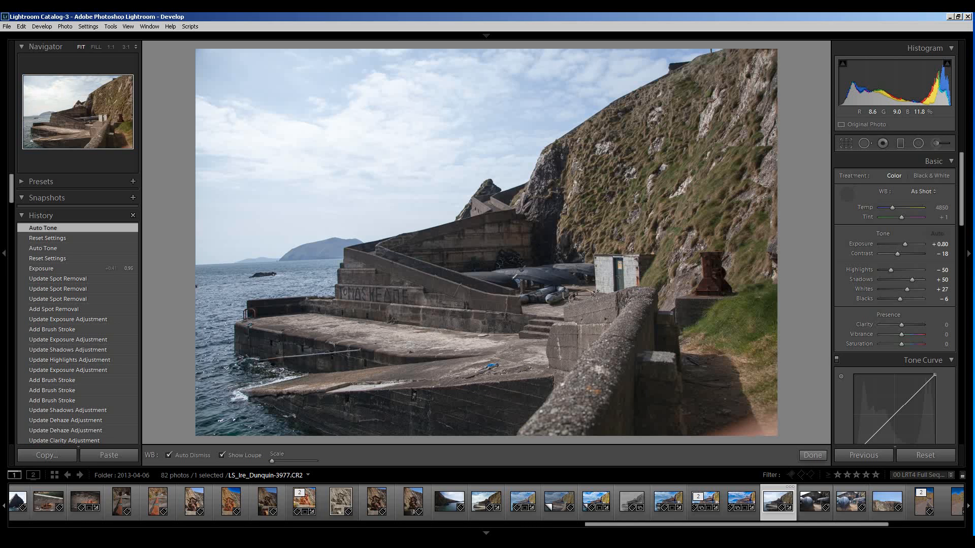
{"action": "left_click", "coordinate": [513, 279]}
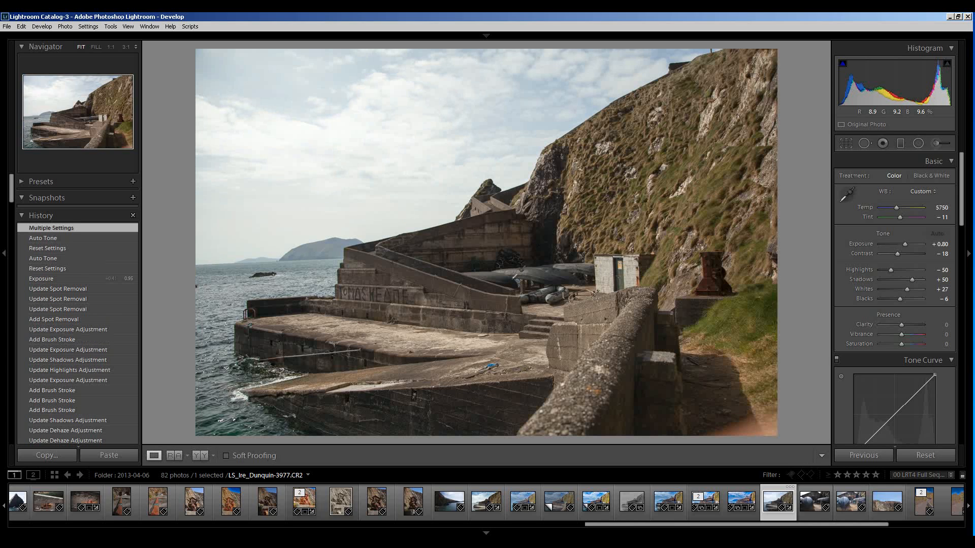
{"action": "left_click", "coordinate": [922, 192]}
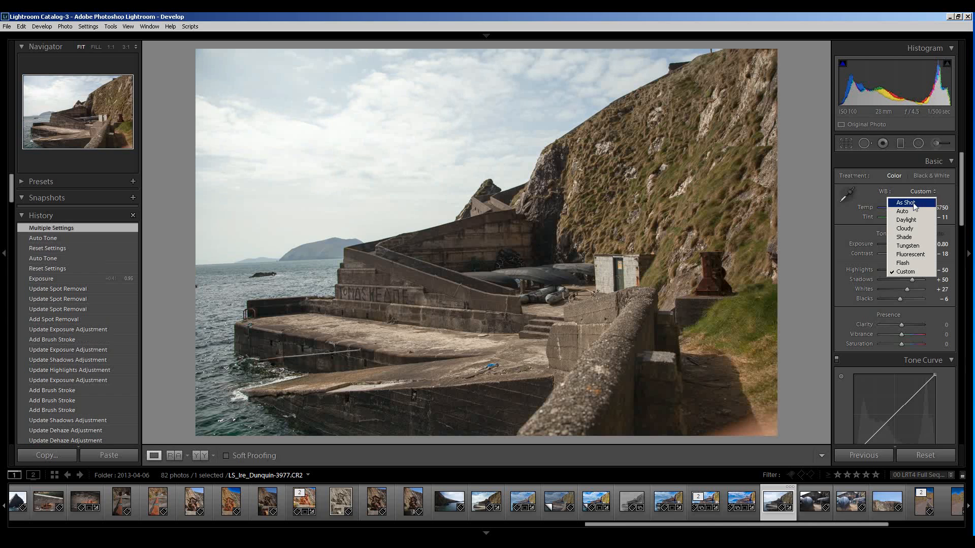
{"action": "left_click", "coordinate": [911, 203]}
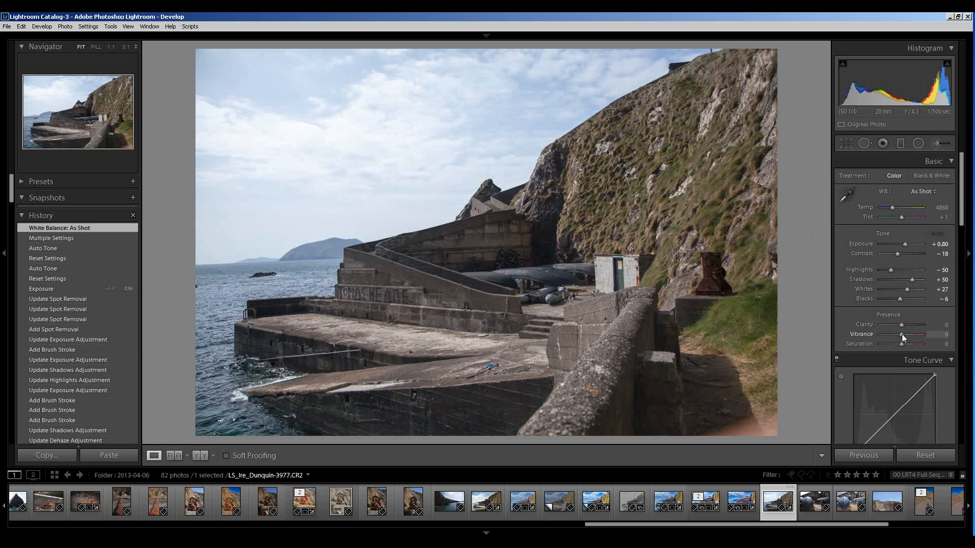
- Set the white balance temperature to 4500, judging it with vibrance and saturation boosted to +100, and reset both to 0
{"action": "left_click_drag", "start_coordinate": [902, 334], "coordinate": [930, 343]}
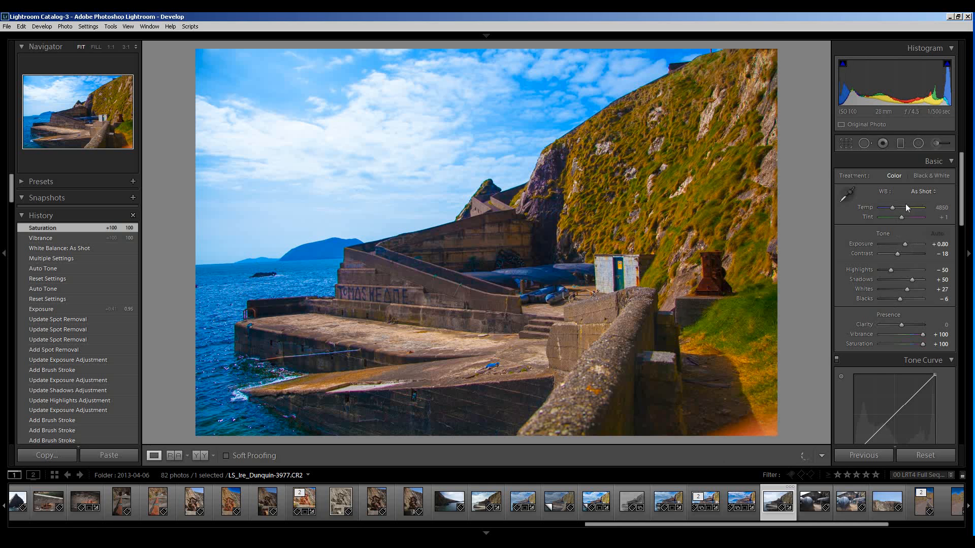
{"action": "left_click_drag", "start_coordinate": [894, 209], "coordinate": [890, 208]}
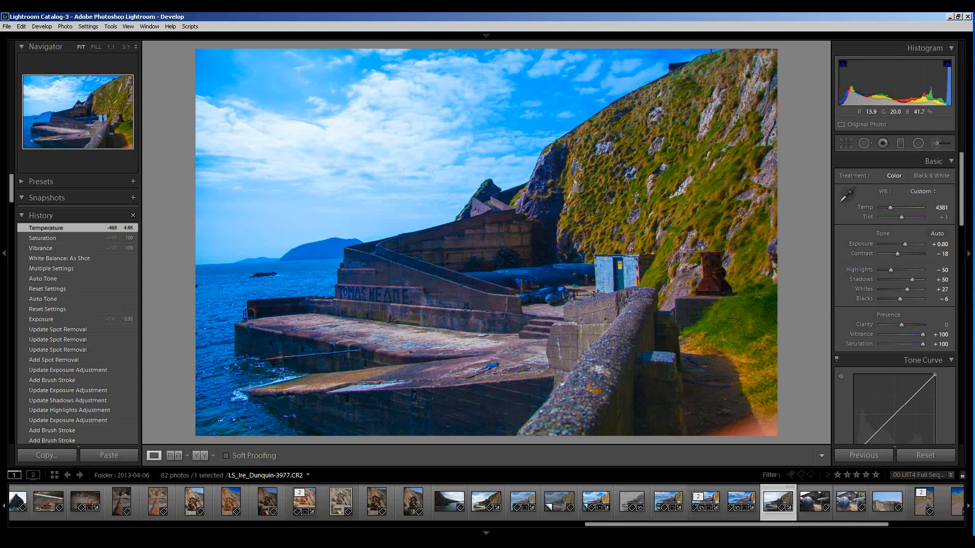
{"action": "left_click", "coordinate": [892, 212]}
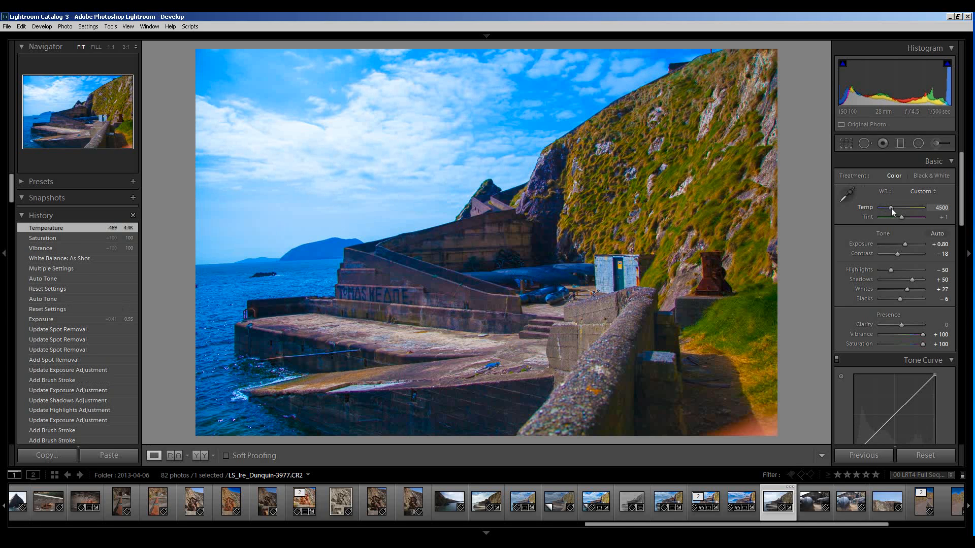
{"action": "double_click", "coordinate": [861, 334]}
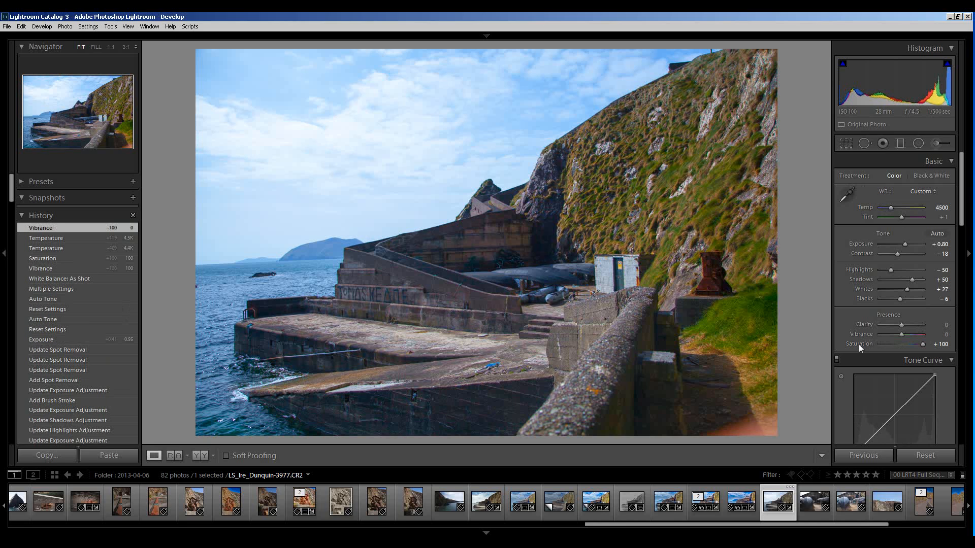
{"action": "double_click", "coordinate": [858, 344]}
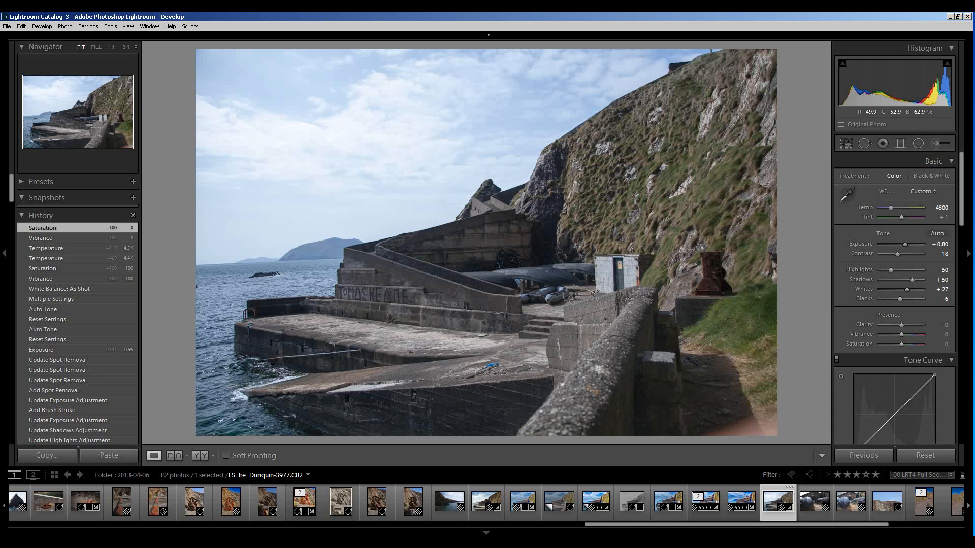
- Straighten the photo by 1.90 degrees to level the horizon, shift the image within the crop frame and apply the crop
{"action": "left_click", "coordinate": [846, 143]}
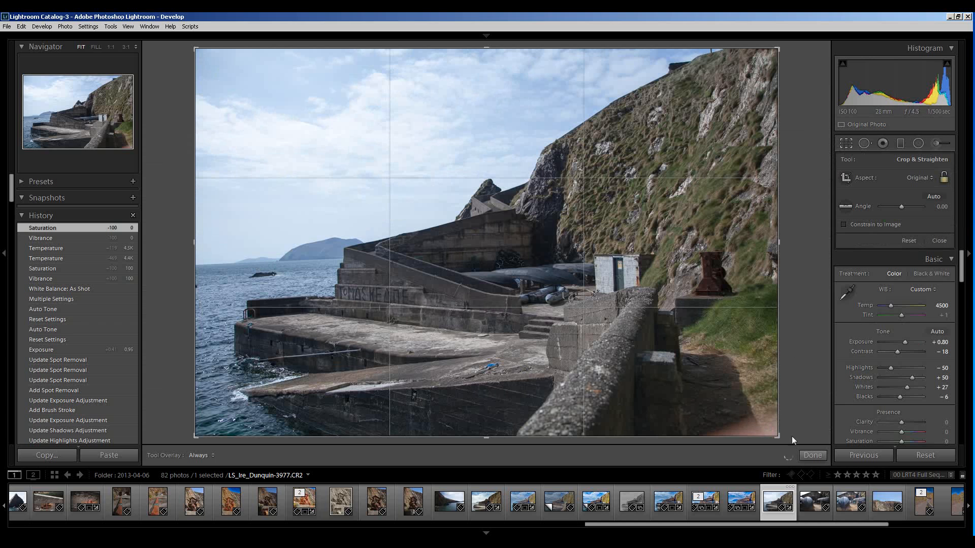
{"action": "left_click_drag", "start_coordinate": [789, 429], "coordinate": [779, 437]}
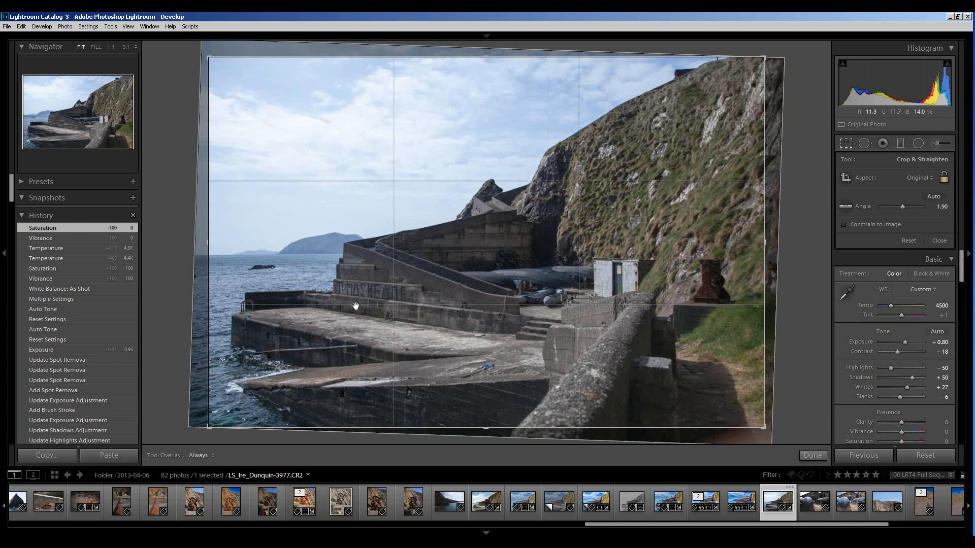
{"action": "left_click_drag", "start_coordinate": [360, 270], "coordinate": [367, 270]}
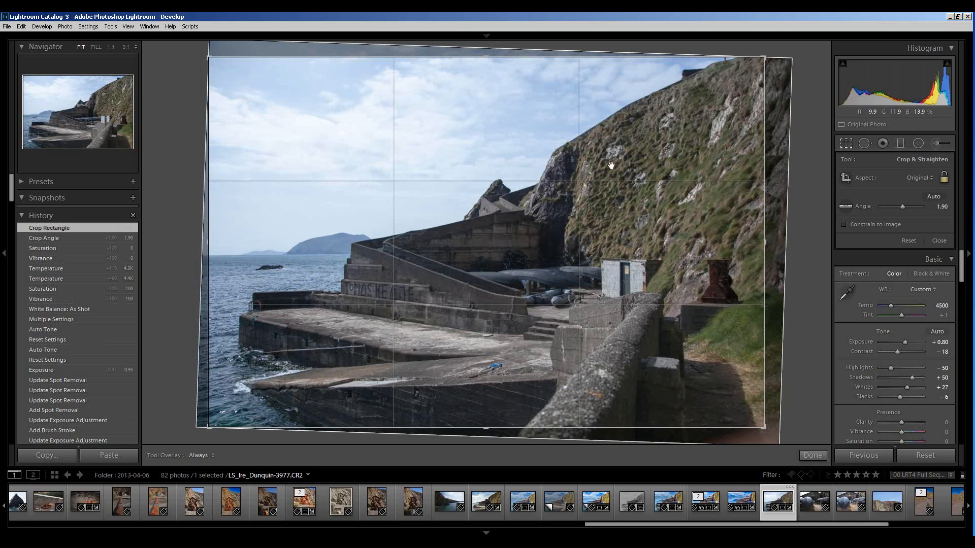
{"action": "left_click", "coordinate": [815, 456]}
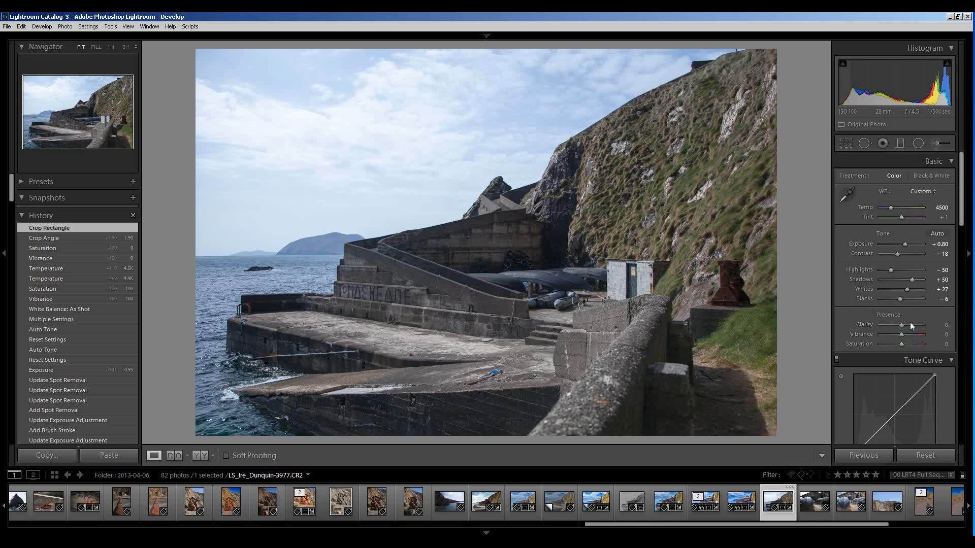
- Set the photo's saturation to +33 and its vibrance to +62
{"action": "left_click_drag", "start_coordinate": [903, 333], "coordinate": [908, 335]}
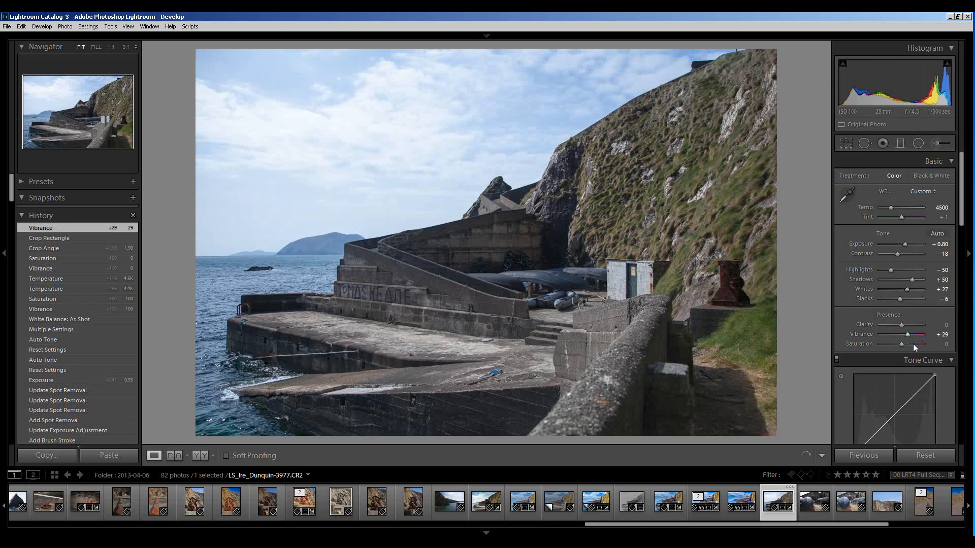
{"action": "left_click", "coordinate": [913, 344]}
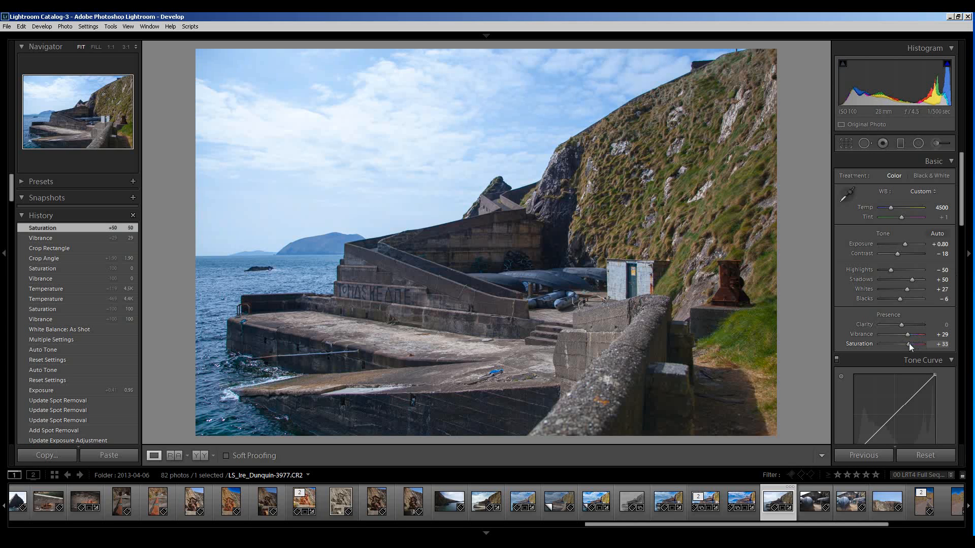
{"action": "left_click_drag", "start_coordinate": [908, 343], "coordinate": [914, 334]}
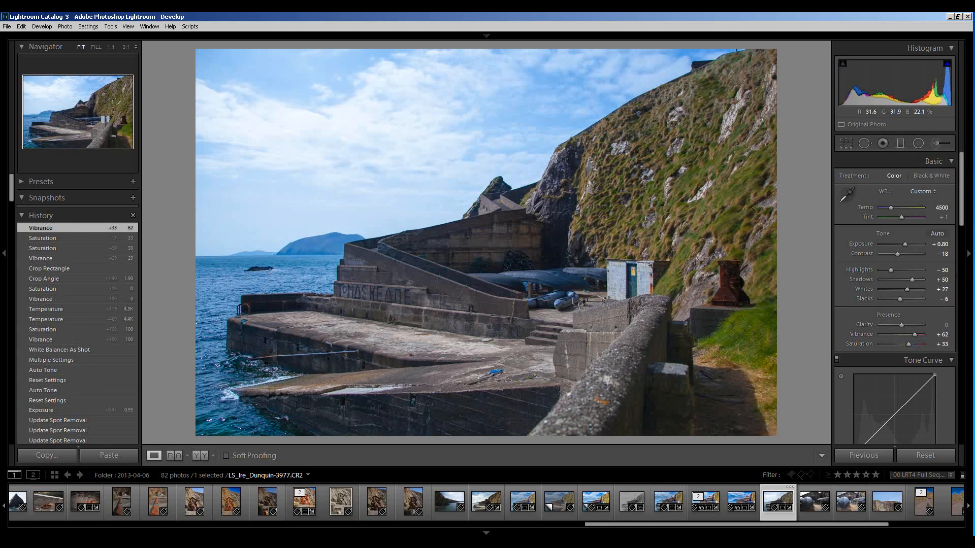
- Set the photo's clarity to +14, judging the grassy cliff detail at 1:1 magnification
{"action": "left_click", "coordinate": [654, 204]}
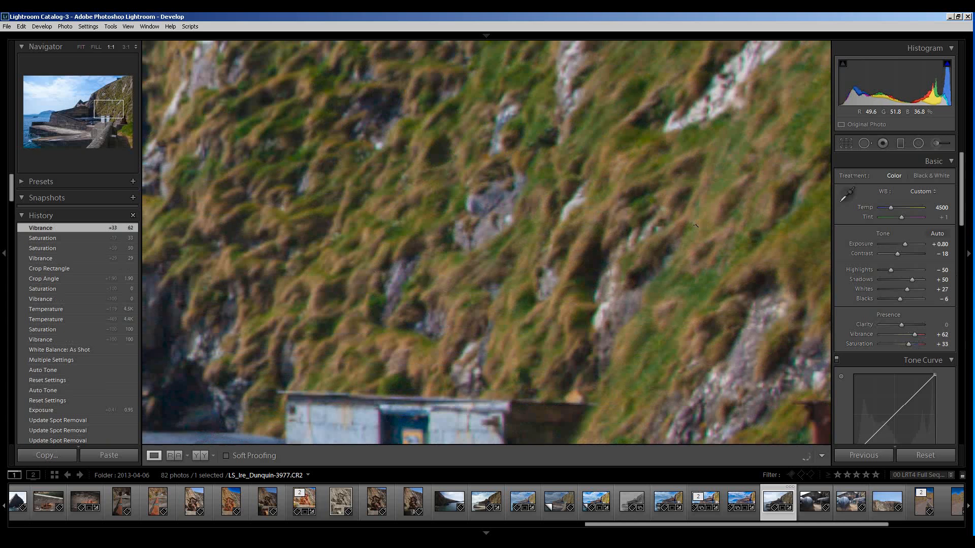
{"action": "left_click_drag", "start_coordinate": [654, 204], "coordinate": [665, 212]}
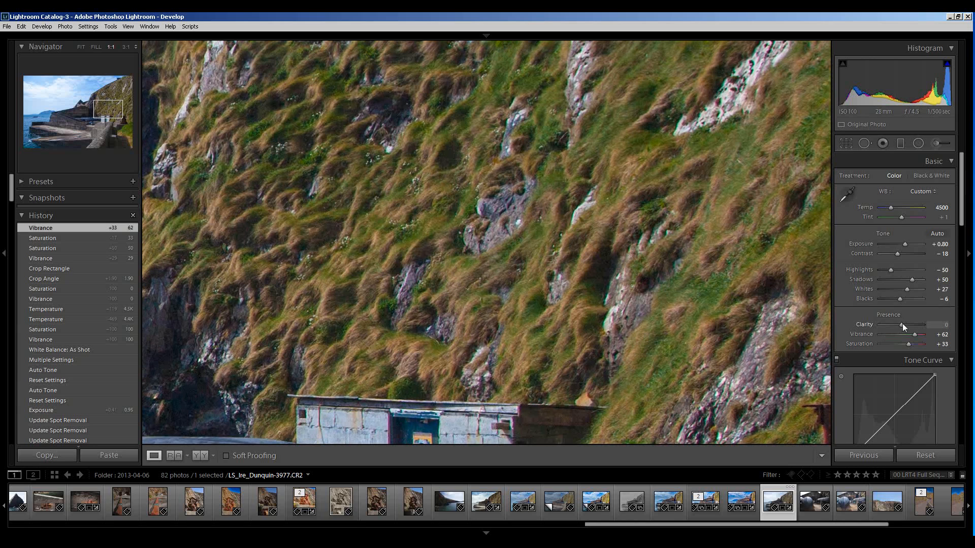
{"action": "left_click_drag", "start_coordinate": [902, 324], "coordinate": [905, 324]}
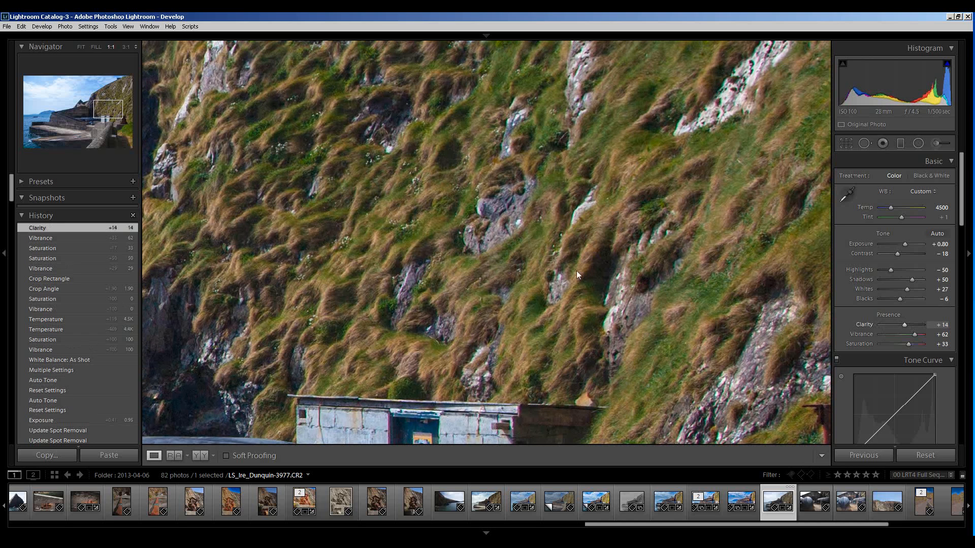
{"action": "left_click", "coordinate": [573, 261]}
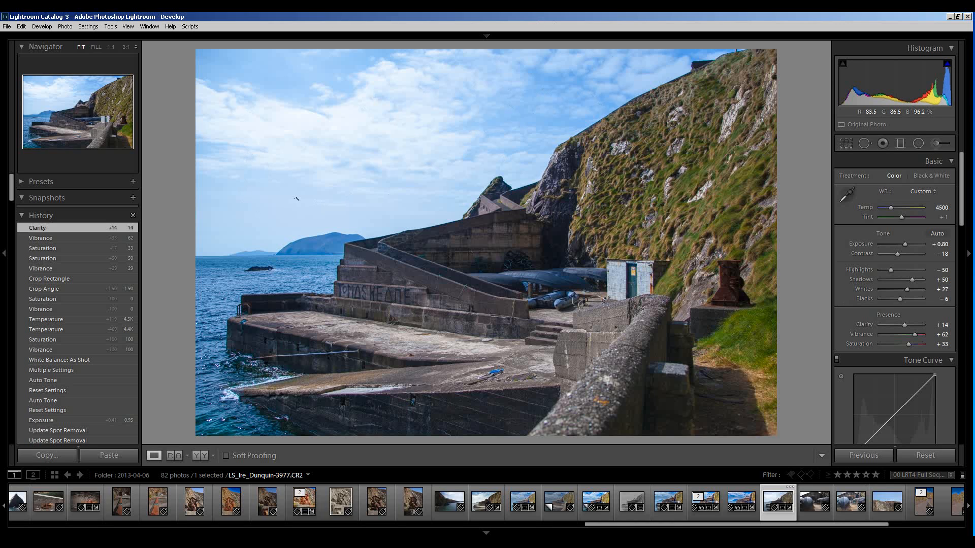
- Add a graduated filter from the top of the sky to the pier with exposure -0.09 and dehaze 67
{"action": "left_click", "coordinate": [899, 144]}
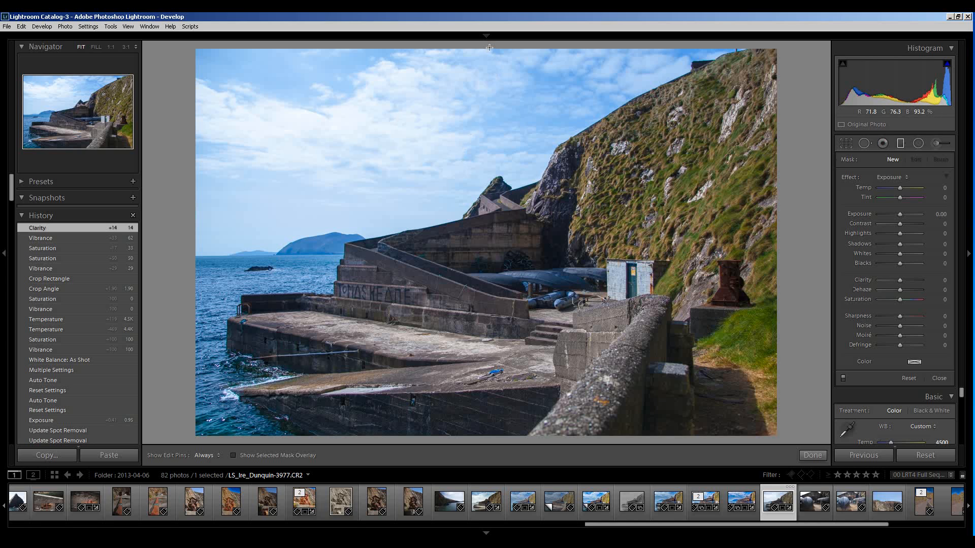
{"action": "left_click_drag", "start_coordinate": [488, 48], "coordinate": [471, 343]}
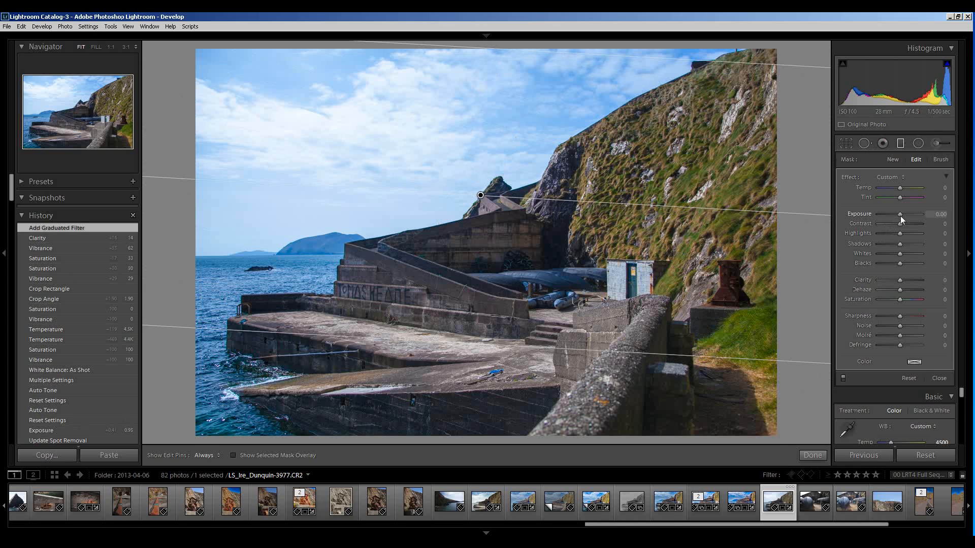
{"action": "mouse_move", "coordinate": [900, 215]}
{"action": "left_mouse_down"}
{"action": "mouse_move", "coordinate": [867, 217]}
{"action": "mouse_move", "coordinate": [949, 218]}
{"action": "mouse_move", "coordinate": [846, 215]}
{"action": "mouse_move", "coordinate": [943, 215]}
{"action": "mouse_move", "coordinate": [899, 215]}
{"action": "left_mouse_up"}
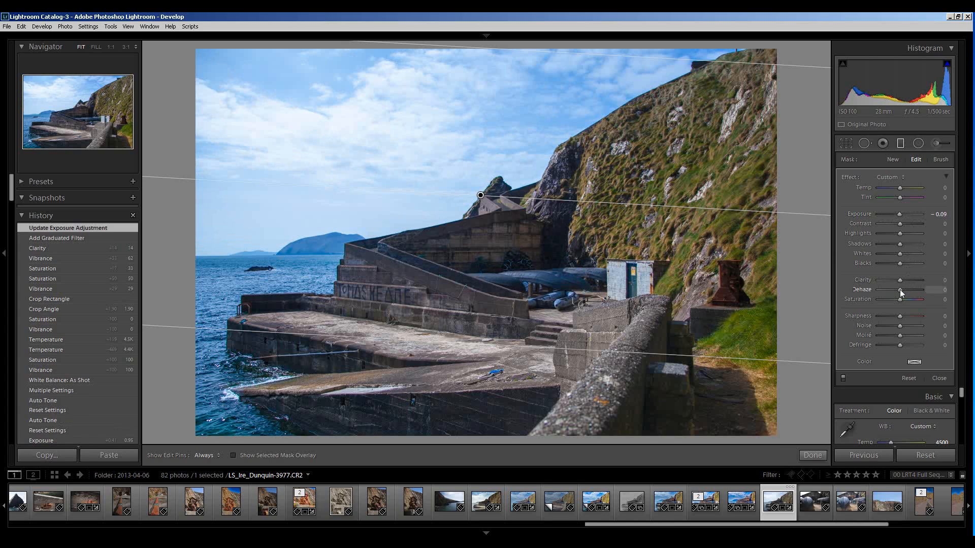
{"action": "left_click_drag", "start_coordinate": [906, 290], "coordinate": [913, 291]}
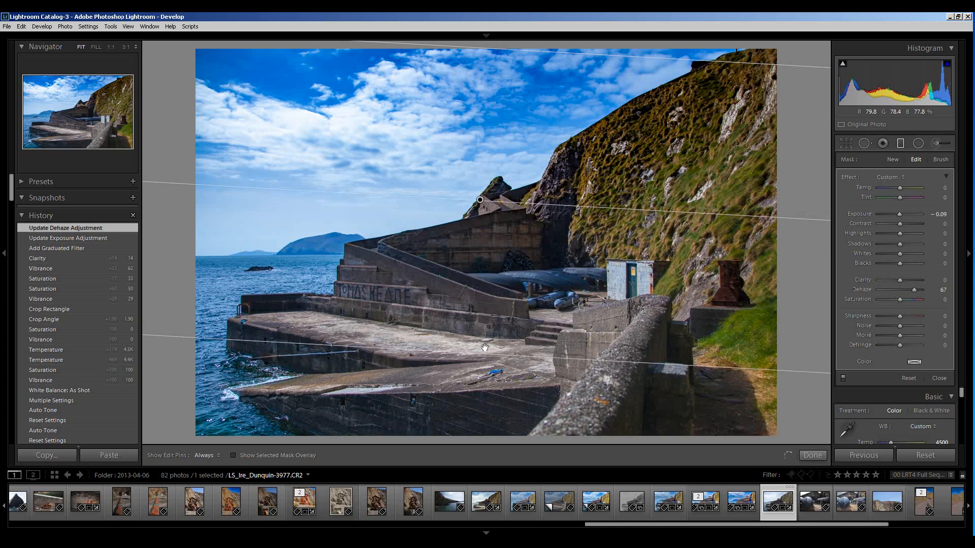
- Rotate and move the graduated filter diagonally over the upper-left sky, set its dehaze to 48 and finish the filter
{"action": "left_click_drag", "start_coordinate": [484, 345], "coordinate": [482, 353]}
{"action": "left_click_drag", "start_coordinate": [480, 200], "coordinate": [475, 254]}
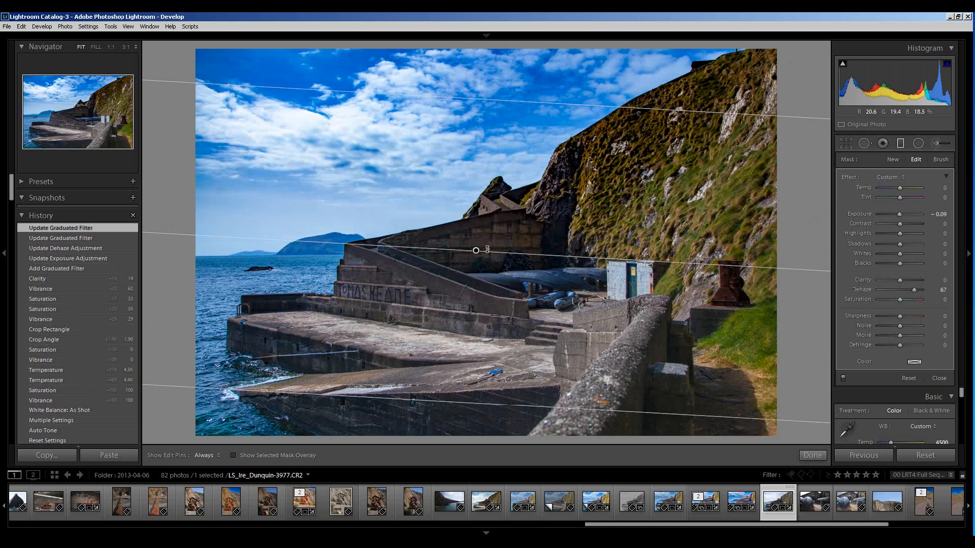
{"action": "left_click_drag", "start_coordinate": [487, 249], "coordinate": [409, 179]}
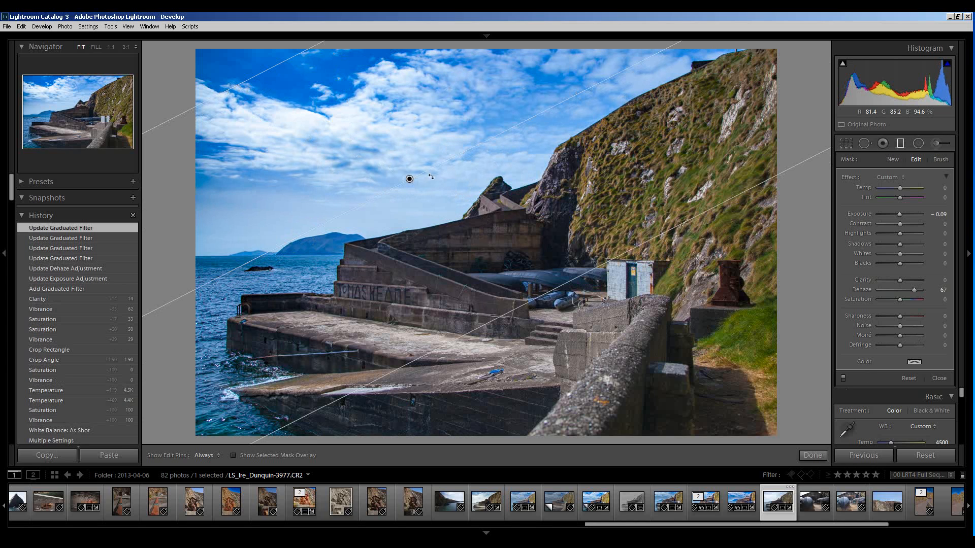
{"action": "left_click_drag", "start_coordinate": [920, 297], "coordinate": [911, 289]}
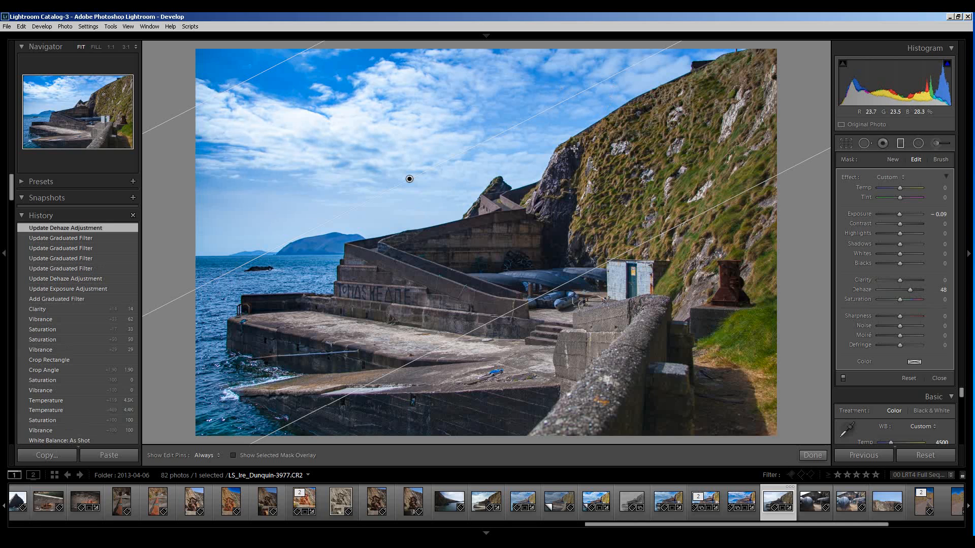
{"action": "left_click", "coordinate": [812, 455]}
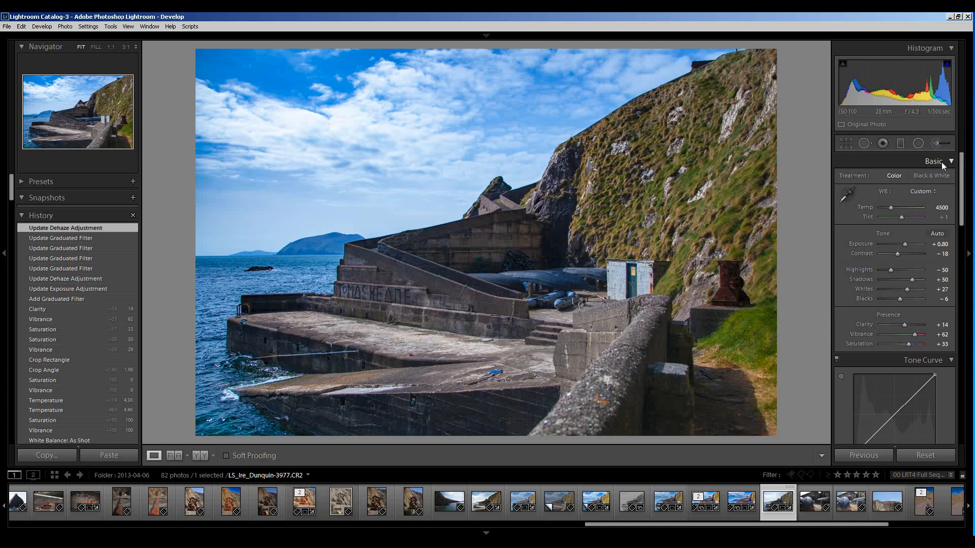
- Paint an adjustment brush mask of size 4.0 with Auto Mask over the upturned boats and the floats beside them
{"action": "left_click", "coordinate": [933, 142]}
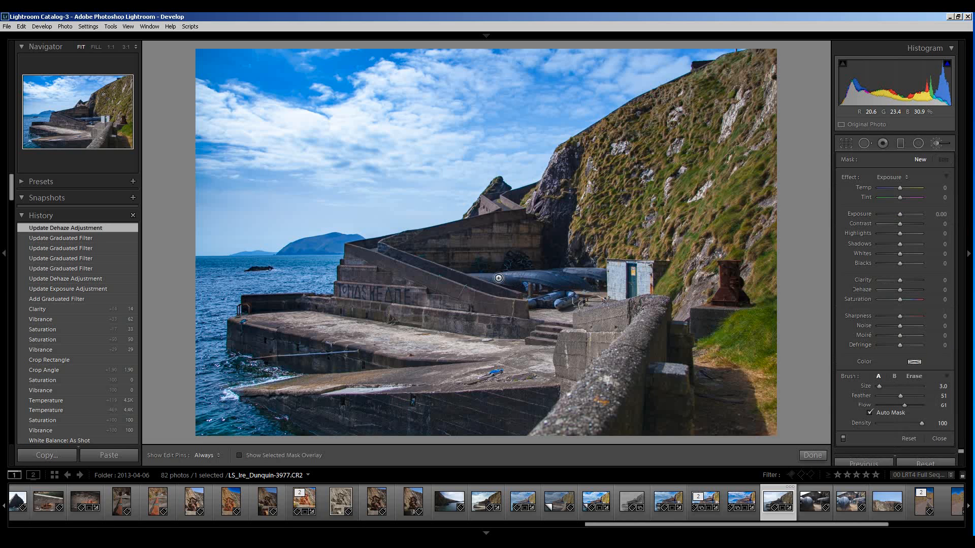
{"action": "key", "text": "bracketright"}
{"action": "mouse_move", "coordinate": [517, 274]}
{"action": "left_mouse_down"}
{"action": "mouse_move", "coordinate": [579, 283]}
{"action": "mouse_move", "coordinate": [478, 275]}
{"action": "mouse_move", "coordinate": [519, 284]}
{"action": "mouse_move", "coordinate": [577, 271]}
{"action": "left_mouse_up"}
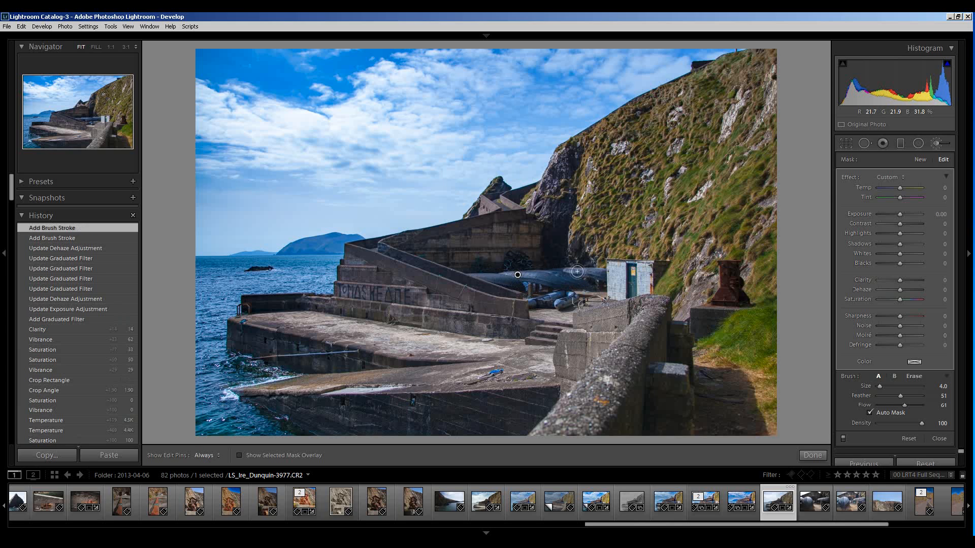
{"action": "left_click", "coordinate": [540, 300]}
{"action": "key", "text": "h"}
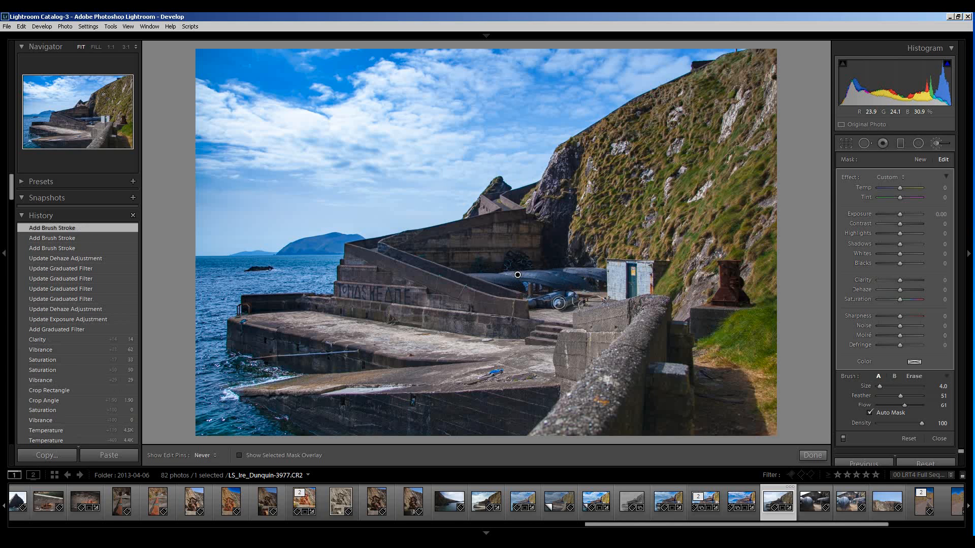
{"action": "left_click", "coordinate": [558, 303]}
{"action": "key", "text": "h"}
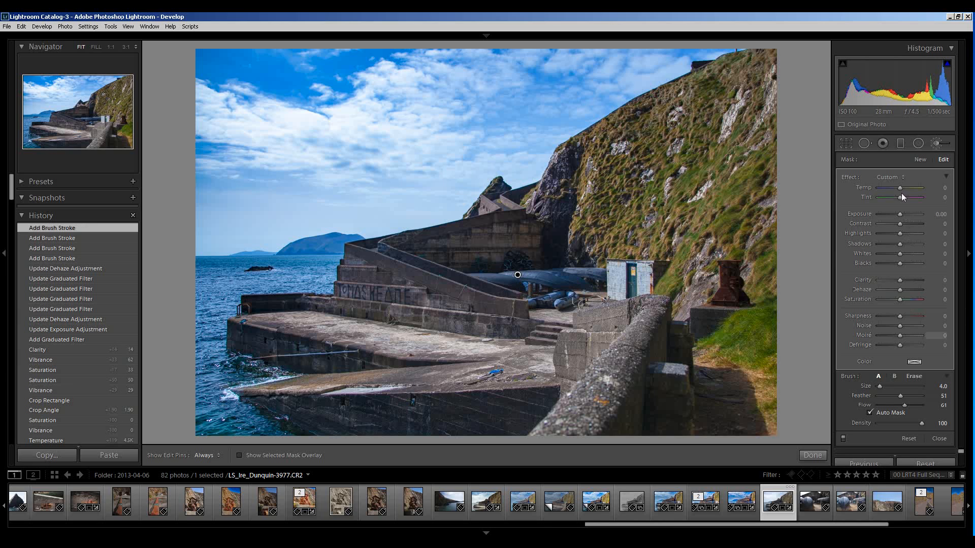
- Set the temperature of the boats' brush mask to 100
{"action": "left_click_drag", "start_coordinate": [899, 187], "coordinate": [905, 191]}
{"action": "left_click_drag", "start_coordinate": [905, 191], "coordinate": [931, 193]}
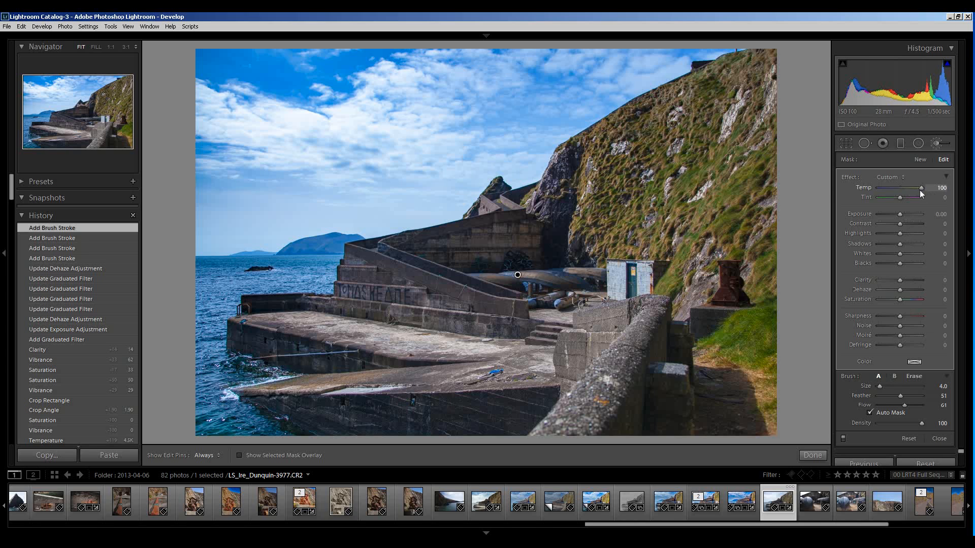
- Set the boats' brush mask to temperature 29, exposure 1.24, shadows 17, whites -17 and blacks -12
{"action": "left_click_drag", "start_coordinate": [898, 191], "coordinate": [836, 190]}
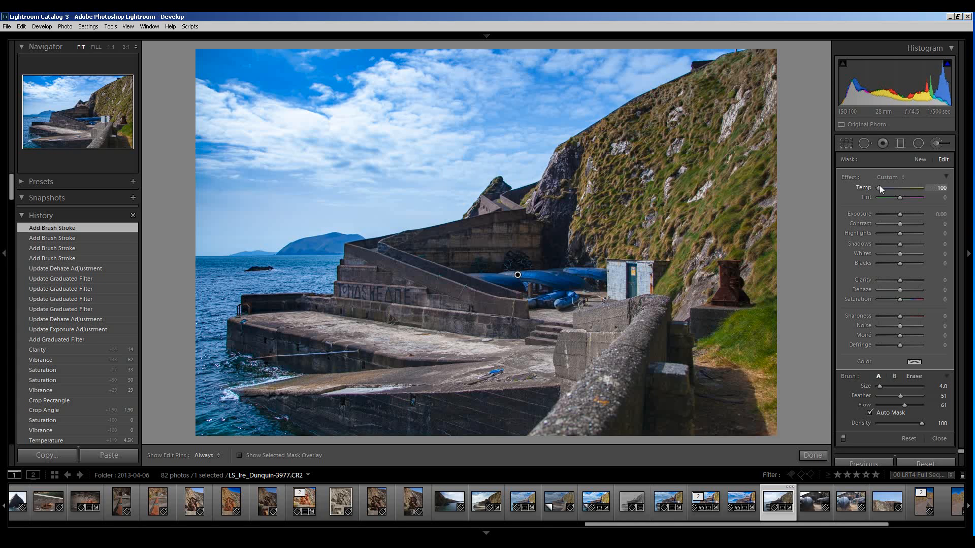
{"action": "left_click_drag", "start_coordinate": [879, 186], "coordinate": [905, 188]}
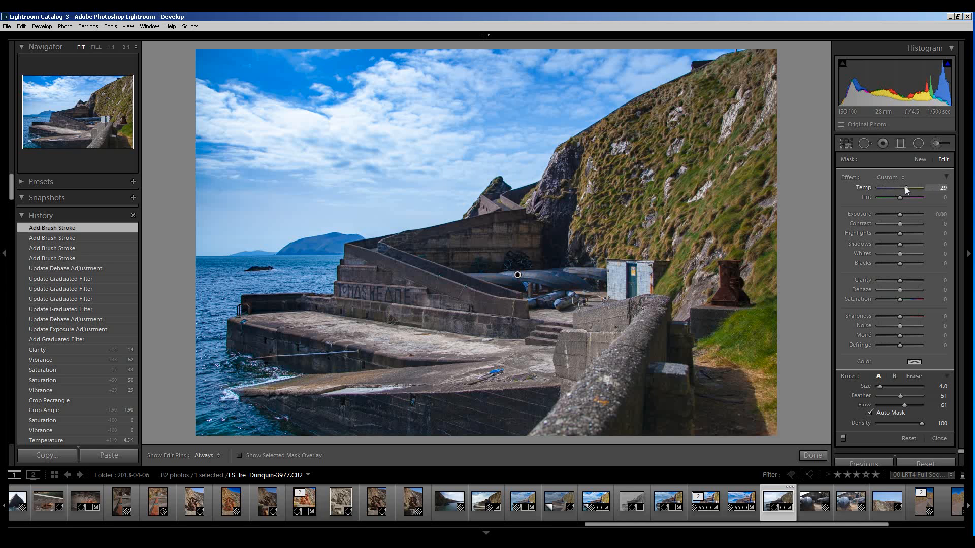
{"action": "left_click_drag", "start_coordinate": [907, 189], "coordinate": [907, 190]}
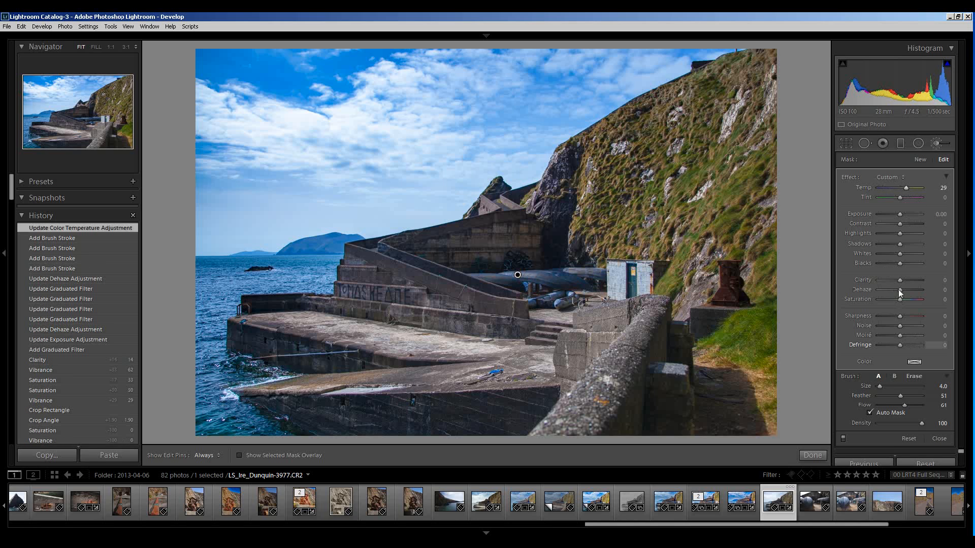
{"action": "mouse_move", "coordinate": [899, 263]}
{"action": "left_mouse_down"}
{"action": "mouse_move", "coordinate": [890, 263]}
{"action": "mouse_move", "coordinate": [913, 267]}
{"action": "mouse_move", "coordinate": [894, 267]}
{"action": "left_mouse_up"}
{"action": "left_click", "coordinate": [903, 214]}
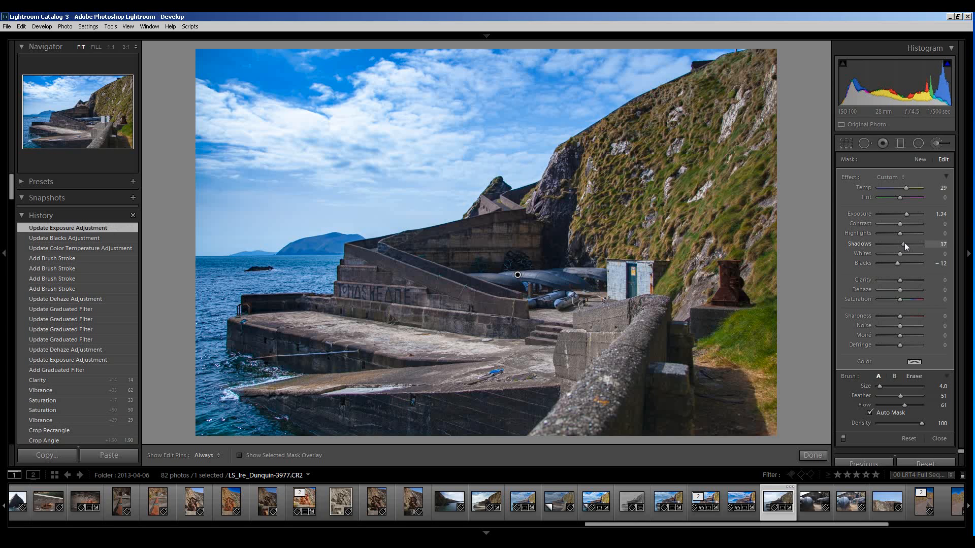
{"action": "left_click", "coordinate": [894, 253]}
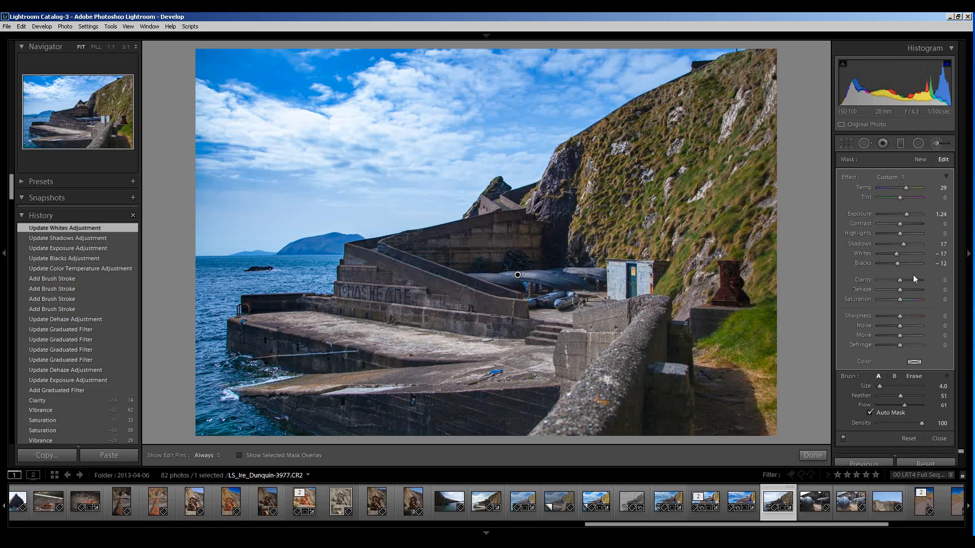
- Paint a new brush mask over the graffiti wall, set its exposure to 1.52 and clarity to 76, and finish the brush
{"action": "left_click", "coordinate": [917, 160]}
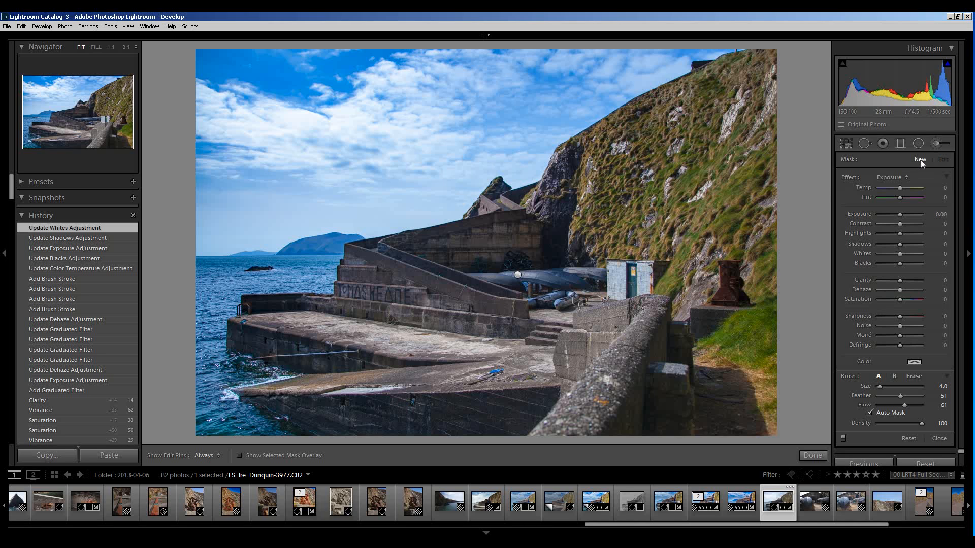
{"action": "mouse_move", "coordinate": [334, 289]}
{"action": "left_mouse_down"}
{"action": "mouse_move", "coordinate": [421, 293]}
{"action": "mouse_move", "coordinate": [534, 347]}
{"action": "left_mouse_up"}
{"action": "left_click_drag", "start_coordinate": [900, 214], "coordinate": [905, 214]}
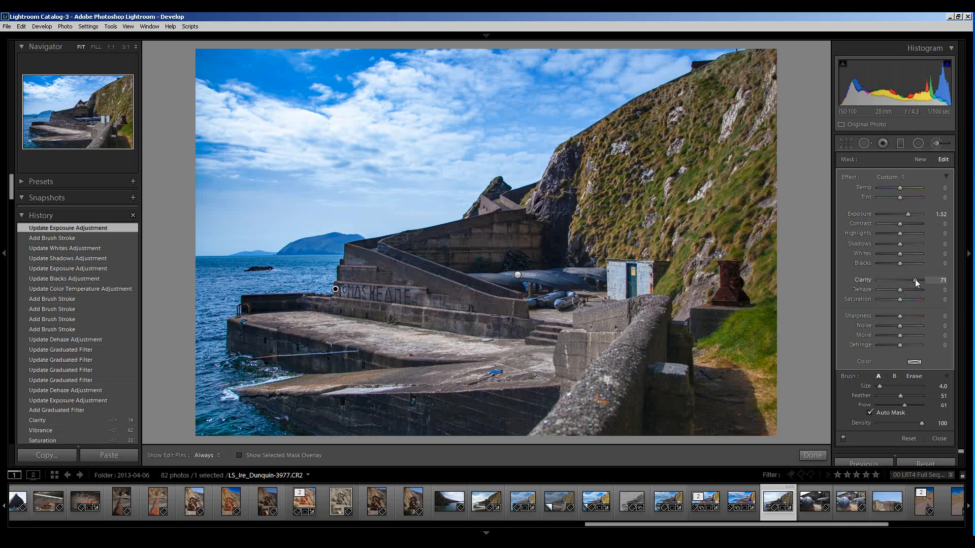
{"action": "left_click_drag", "start_coordinate": [914, 279], "coordinate": [912, 279]}
{"action": "left_click_drag", "start_coordinate": [915, 279], "coordinate": [916, 279]}
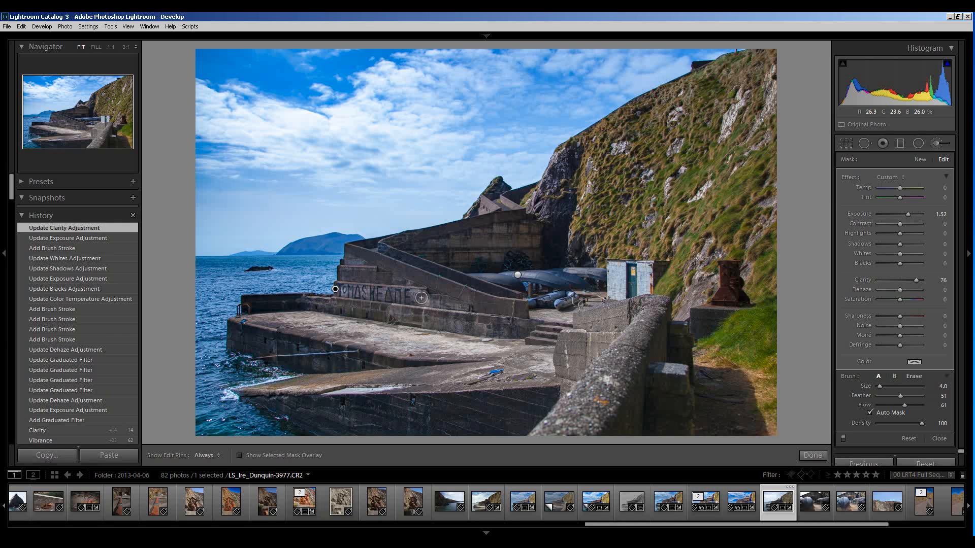
{"action": "left_click", "coordinate": [812, 456]}
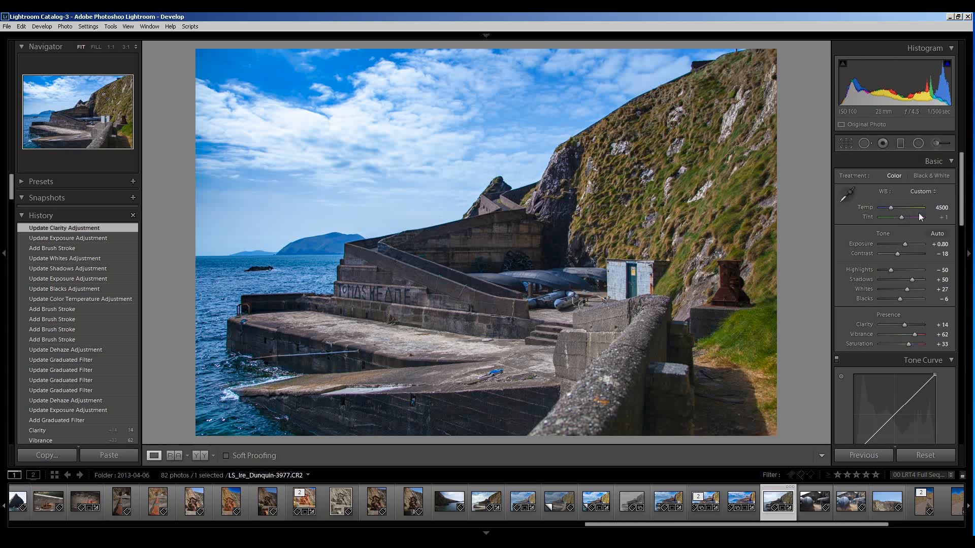
- Paint another adjustment brush mask over the small stone structure on the ridge and the sloping ramp walls, checking with edit pins hidden
{"action": "left_click", "coordinate": [933, 145]}
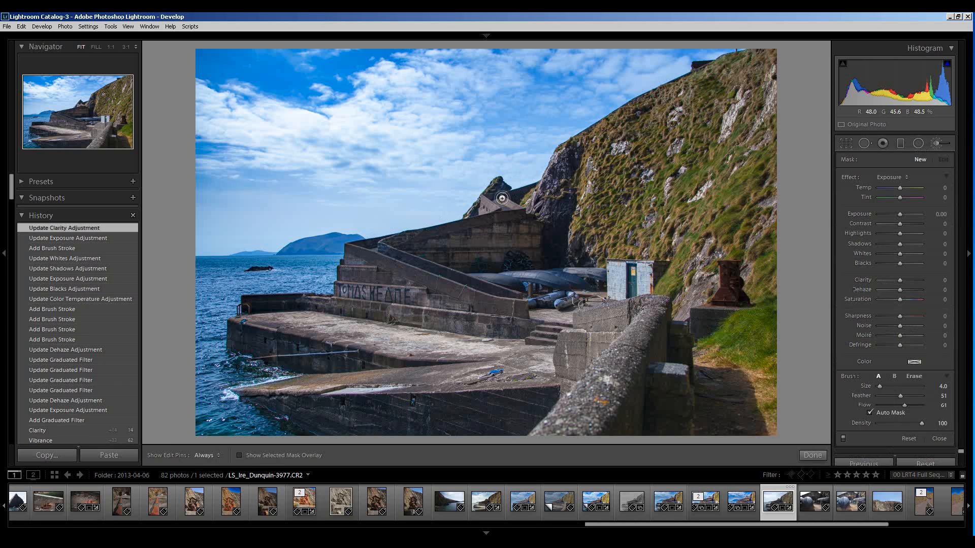
{"action": "key", "text": "h"}
{"action": "key", "text": "h"}
{"action": "left_click", "coordinate": [371, 247]}
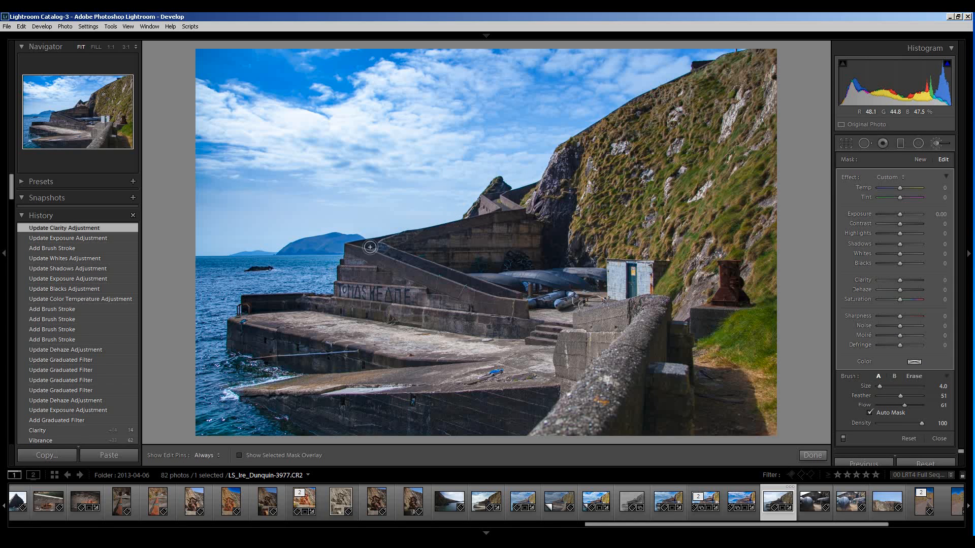
{"action": "key", "text": "h"}
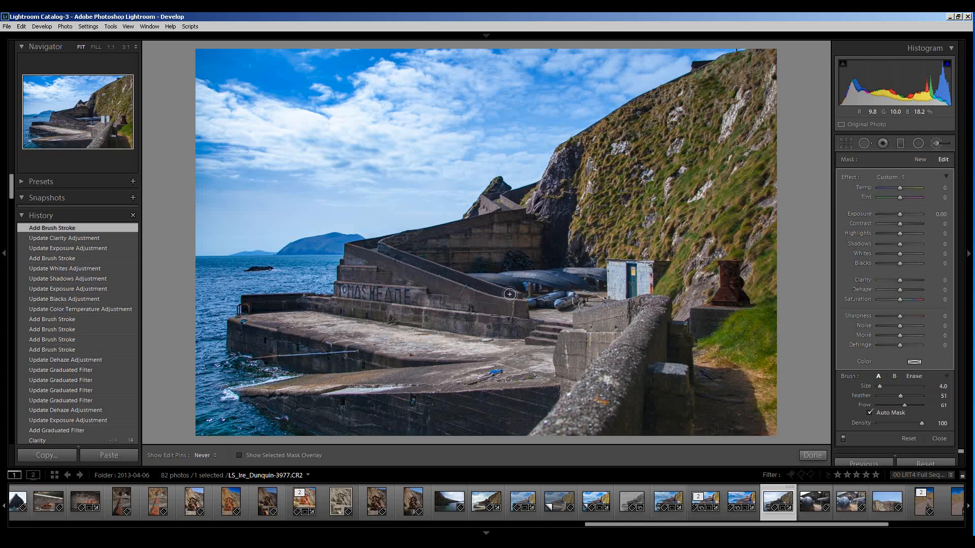
{"action": "key", "text": "h"}
{"action": "left_click", "coordinate": [367, 247]}
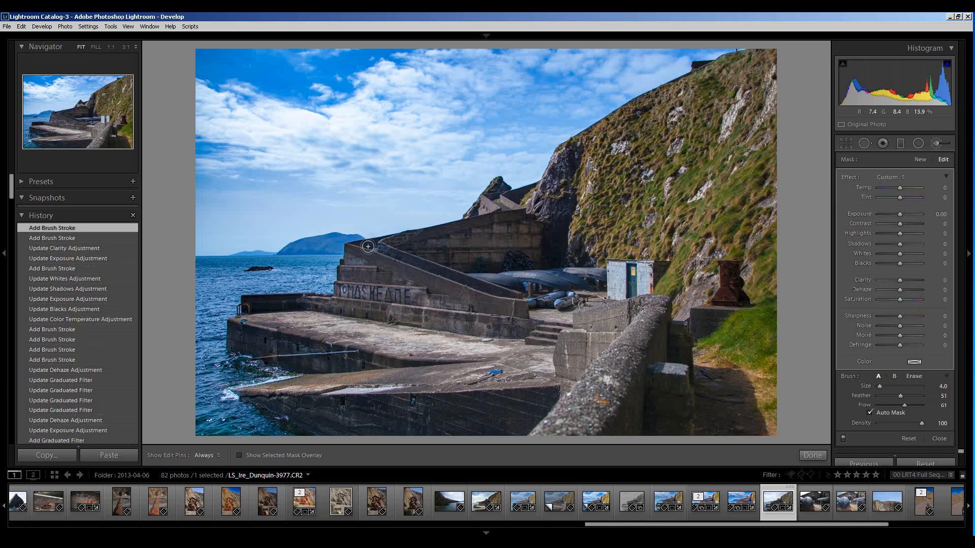
{"action": "key", "text": "h"}
{"action": "left_click_drag", "start_coordinate": [482, 293], "coordinate": [520, 298]}
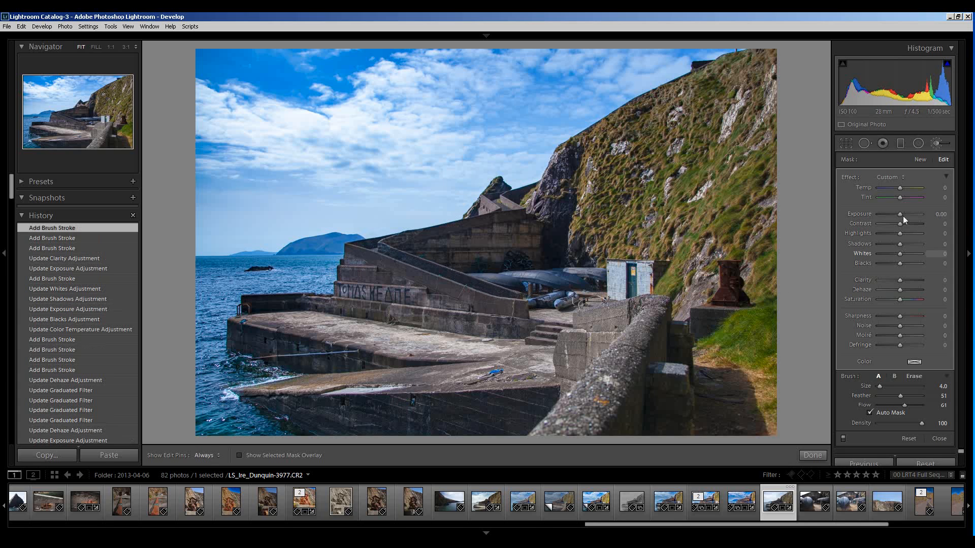
- Set the ramp walls' brush mask to exposure 0.86, tint -5, temperature 17 and shadows 26, and finish the brush
{"action": "left_click_drag", "start_coordinate": [902, 216], "coordinate": [906, 215]}
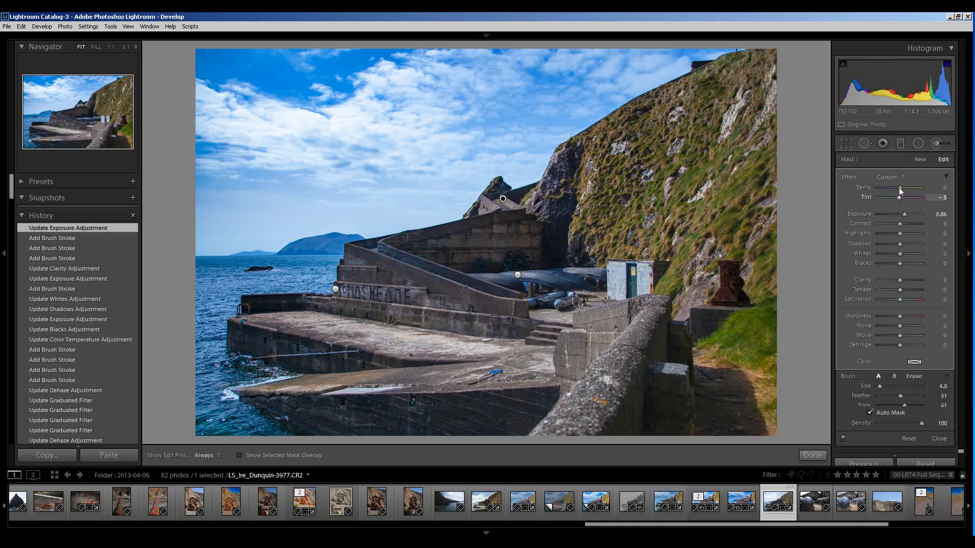
{"action": "left_click_drag", "start_coordinate": [902, 191], "coordinate": [904, 192]}
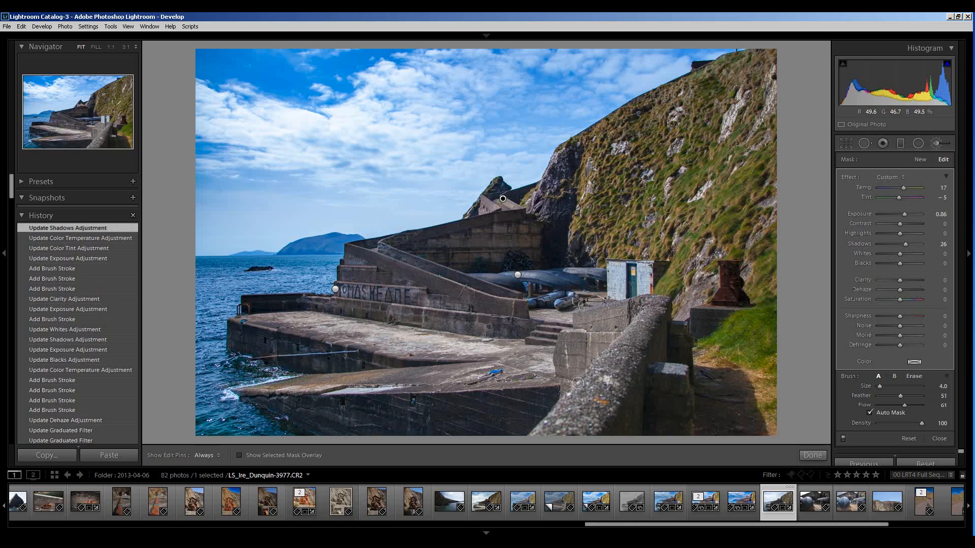
{"action": "left_click", "coordinate": [812, 456]}
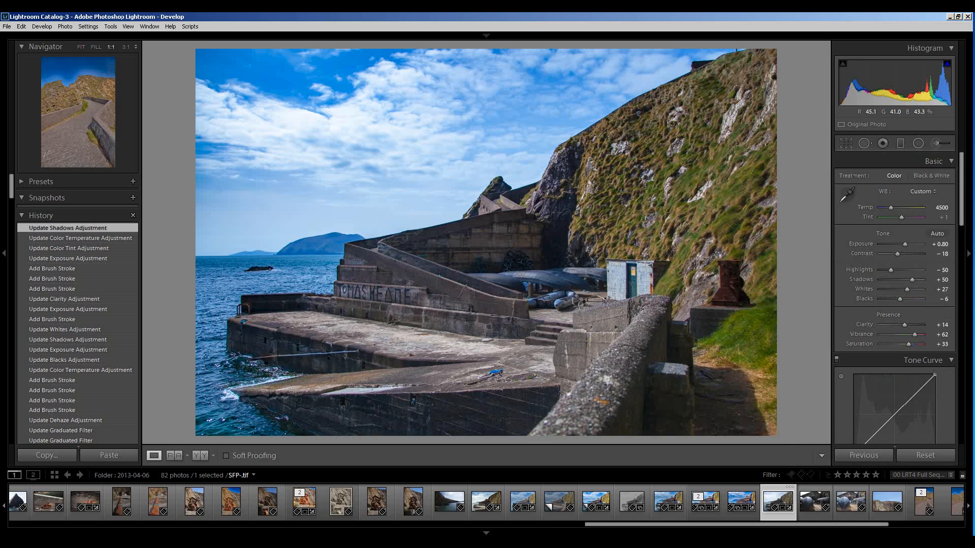
- Heal the blue cloth on the pier floor with a size 25 spot removal stroke sampled from the concrete beside it
{"action": "left_click", "coordinate": [495, 373]}
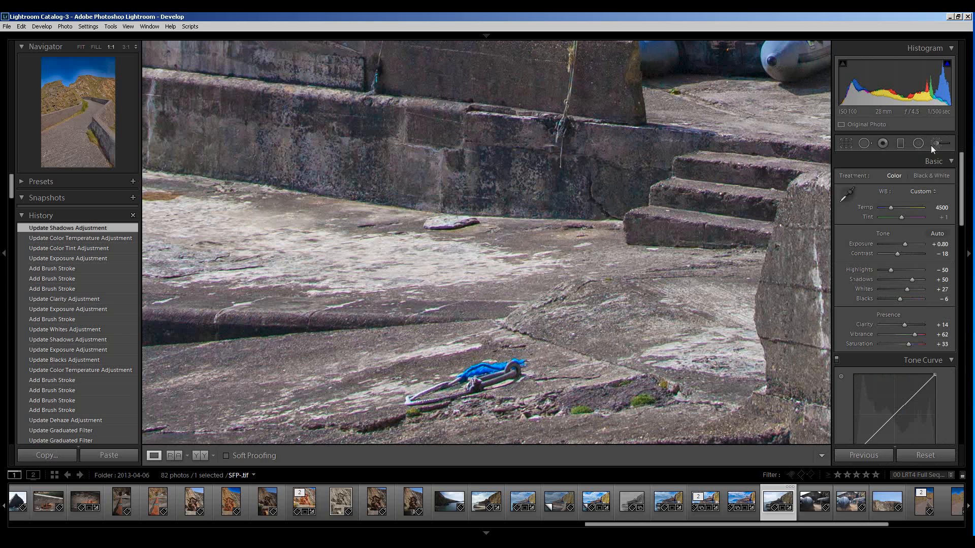
{"action": "left_click", "coordinate": [863, 144]}
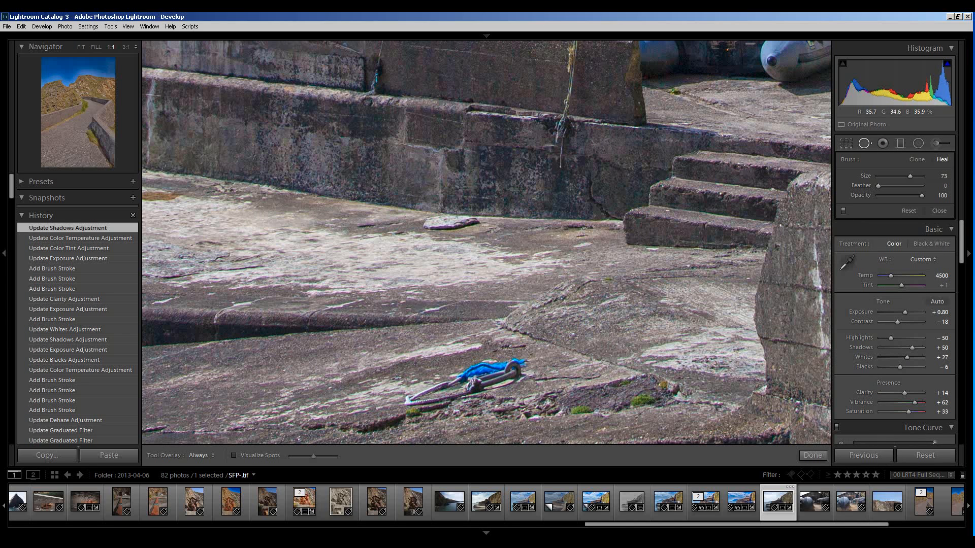
{"action": "scroll", "coordinate": [486, 243], "scroll_direction": "down", "scroll_amount": 8}
{"action": "scroll", "coordinate": [486, 243], "scroll_direction": "down", "scroll_amount": 2}
{"action": "mouse_move", "coordinate": [495, 364]}
{"action": "left_mouse_down"}
{"action": "mouse_move", "coordinate": [467, 363]}
{"action": "mouse_move", "coordinate": [456, 377]}
{"action": "left_mouse_up"}
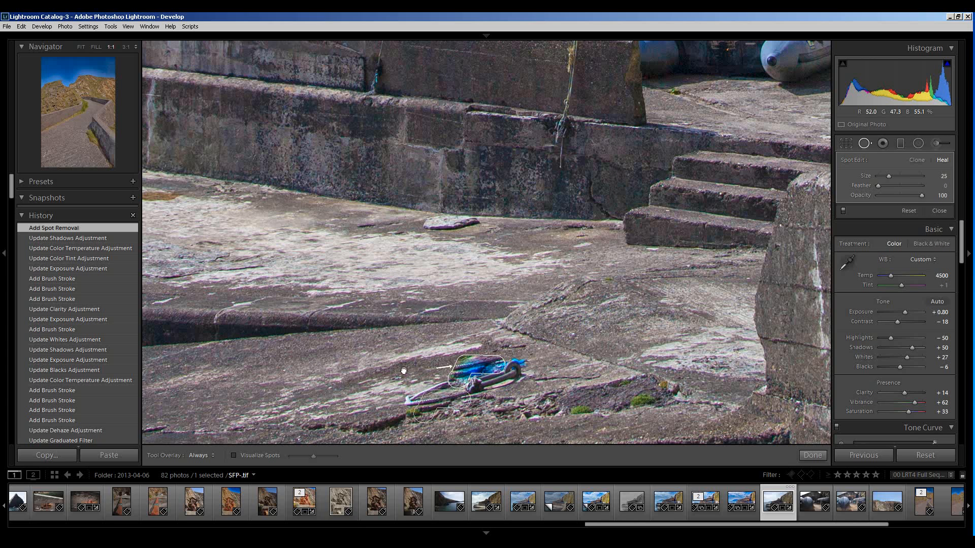
{"action": "left_click_drag", "start_coordinate": [403, 371], "coordinate": [403, 370]}
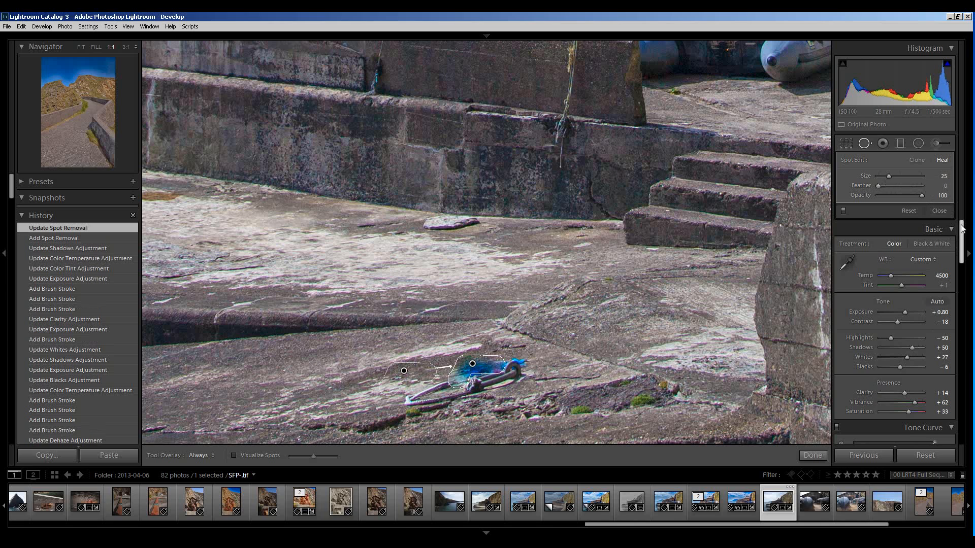
- Switch the blue cloth's spot correction from Heal to Clone and finish the spot removal
{"action": "scroll", "coordinate": [962, 228], "scroll_direction": "down", "scroll_amount": 3}
{"action": "scroll", "coordinate": [962, 229], "scroll_direction": "up", "scroll_amount": 3}
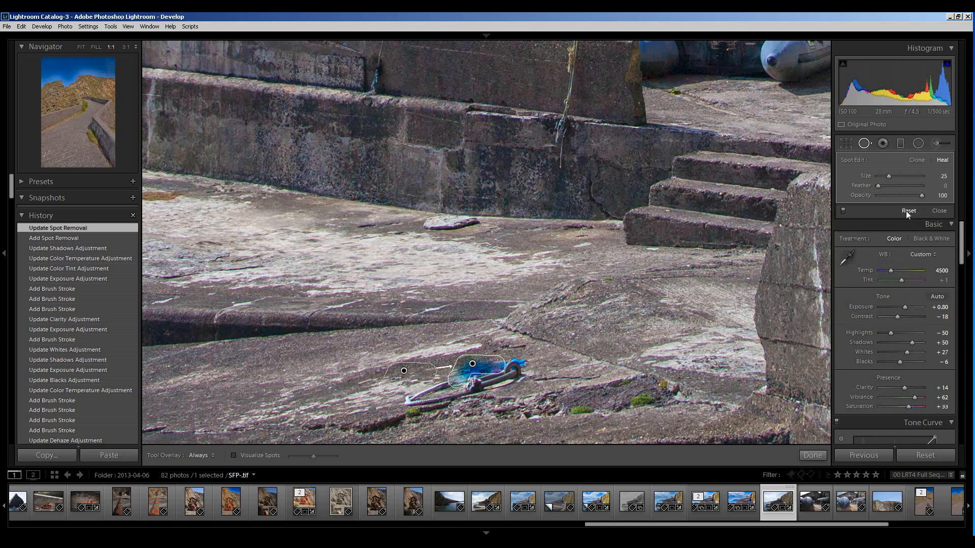
{"action": "left_click", "coordinate": [916, 161]}
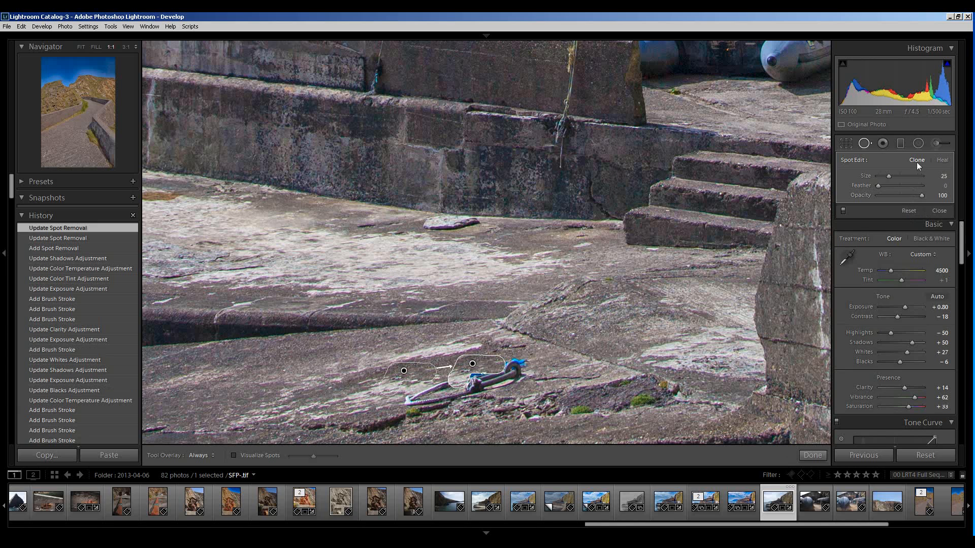
{"action": "left_click", "coordinate": [813, 457]}
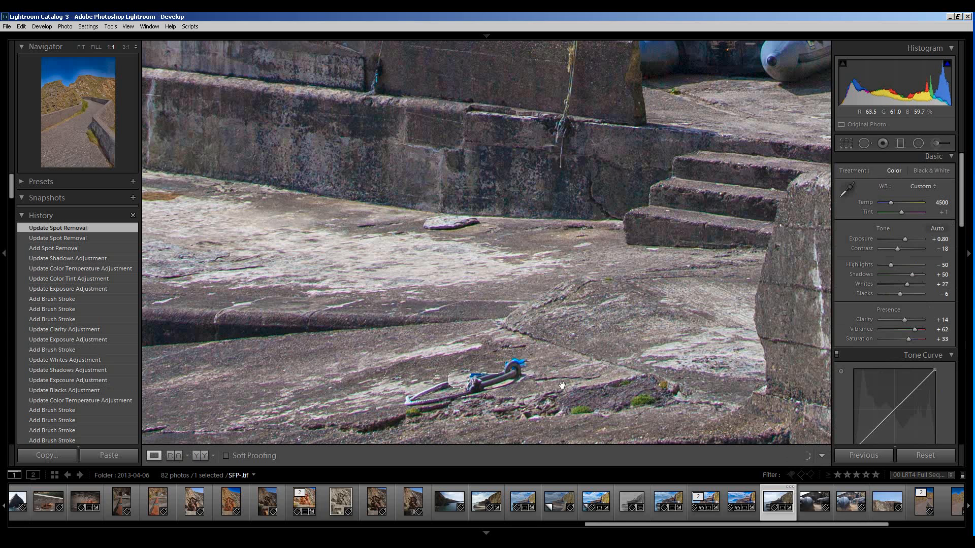
{"action": "left_click", "coordinate": [476, 363]}
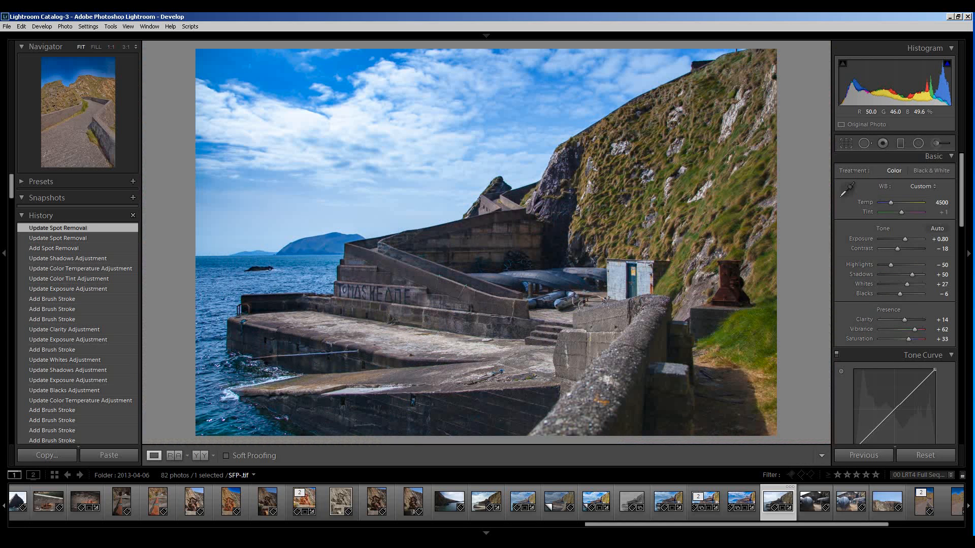
- Clone over the remaining blue scrap at the right end of the metal object, sampling the concrete to its right
{"action": "left_click", "coordinate": [485, 379]}
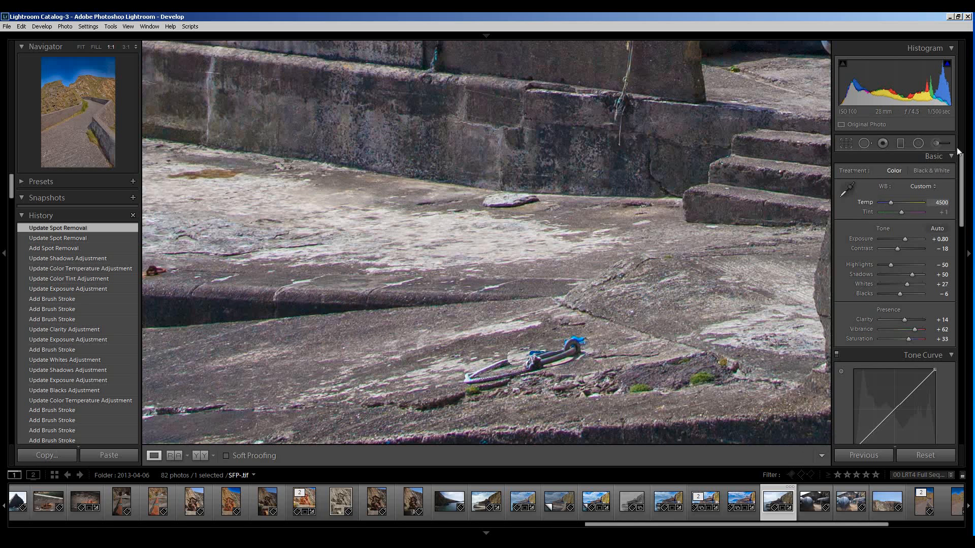
{"action": "left_click", "coordinate": [863, 143]}
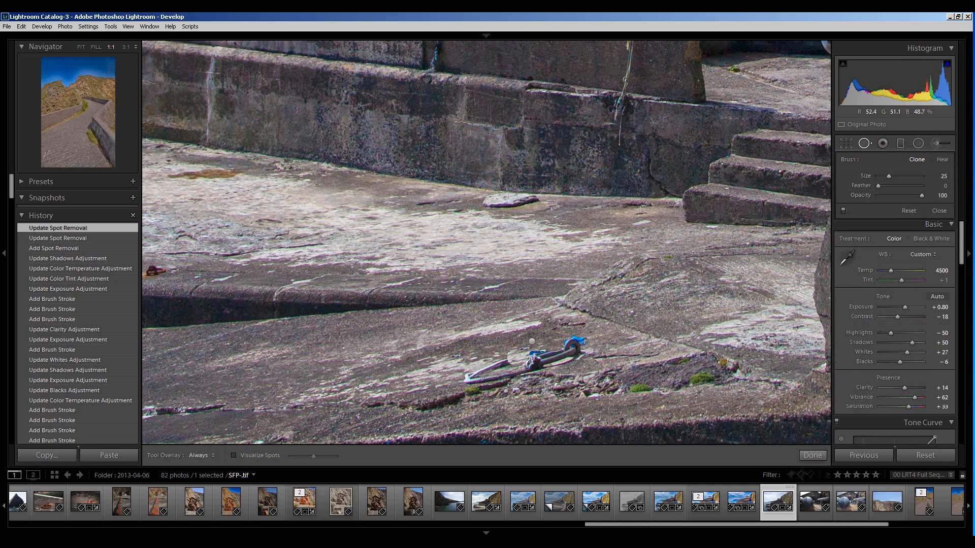
{"action": "left_click", "coordinate": [583, 334]}
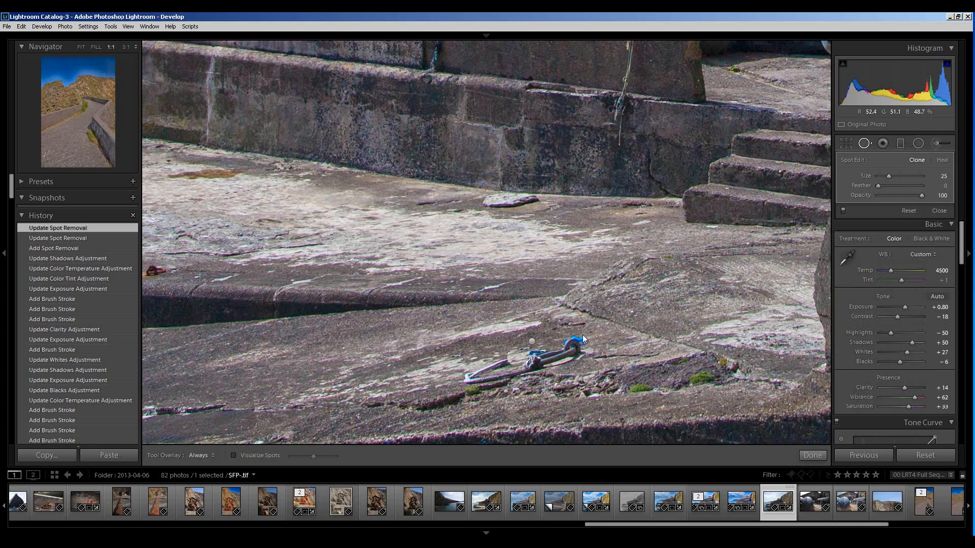
{"action": "left_click_drag", "start_coordinate": [583, 334], "coordinate": [617, 327]}
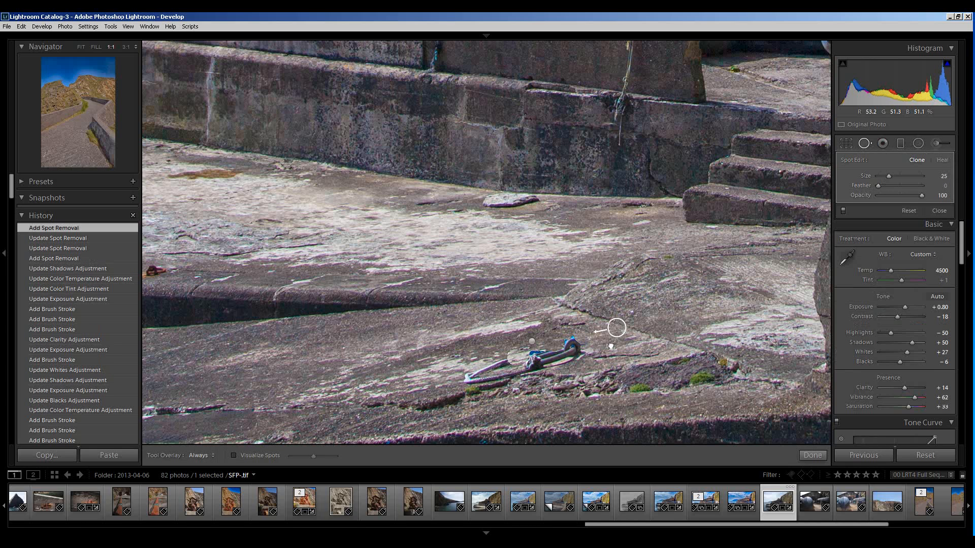
{"action": "left_click_drag", "start_coordinate": [617, 327], "coordinate": [609, 345]}
- Clone over the left part of the metal object with a size 25 stroke and finish the spot removal
{"action": "left_click", "coordinate": [532, 342]}
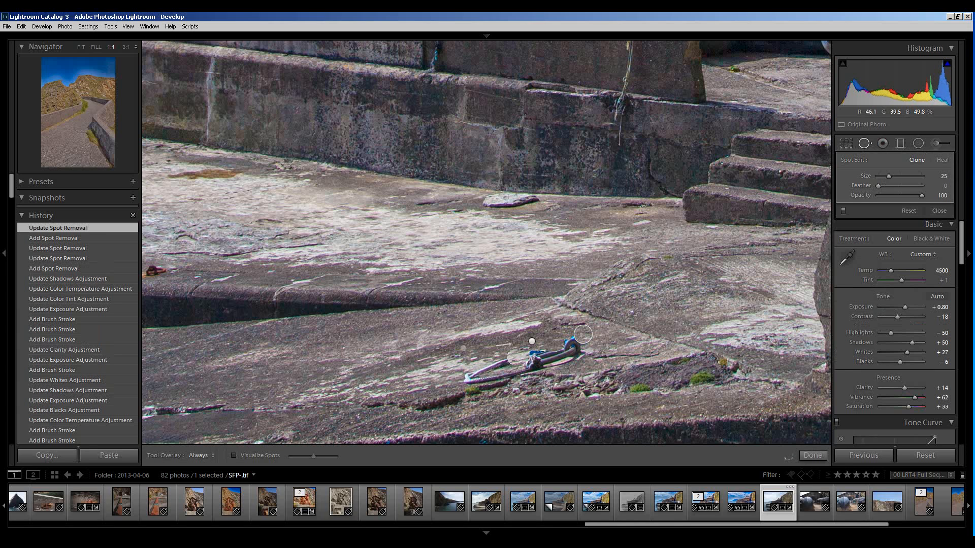
{"action": "left_click", "coordinate": [582, 334]}
{"action": "key", "text": "Delete"}
{"action": "mouse_move", "coordinate": [523, 368]}
{"action": "left_mouse_down"}
{"action": "mouse_move", "coordinate": [464, 383]}
{"action": "mouse_move", "coordinate": [508, 359]}
{"action": "mouse_move", "coordinate": [499, 361]}
{"action": "left_mouse_up"}
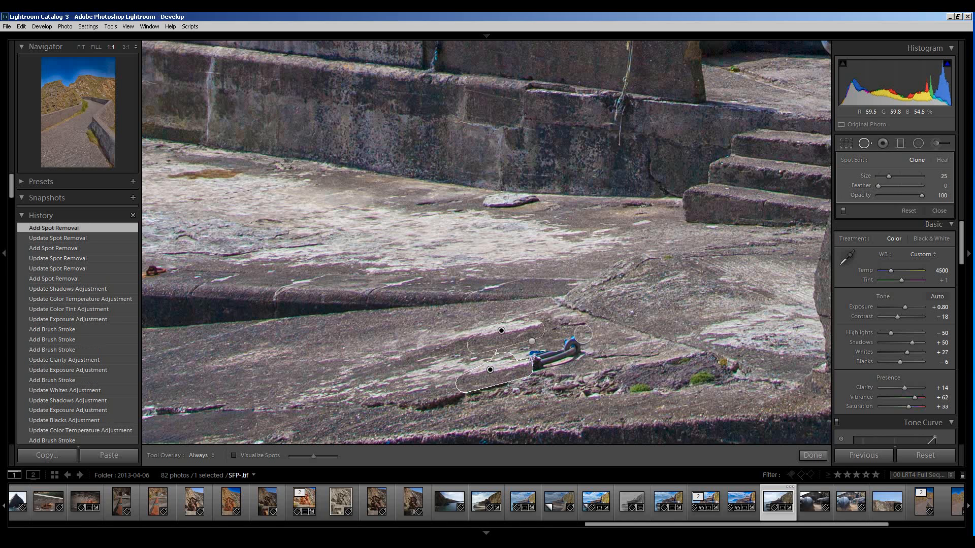
{"action": "left_click", "coordinate": [812, 455]}
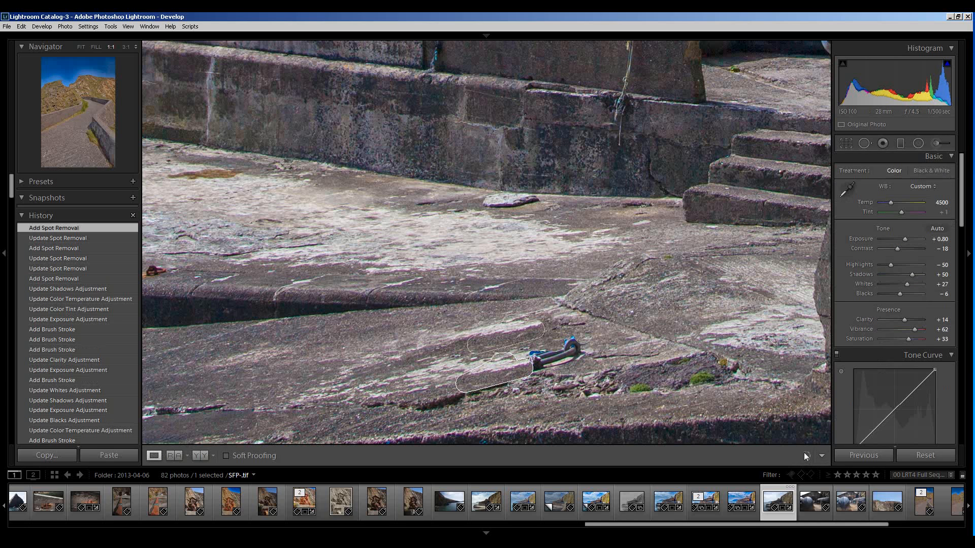
{"action": "left_click", "coordinate": [536, 386]}
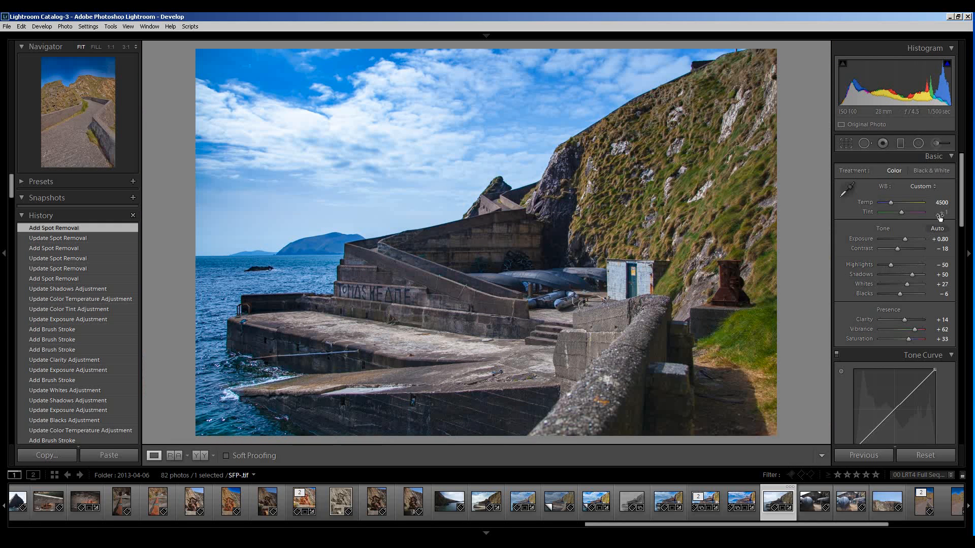
- Paint a brush mask over the rusty winch beside the path, set its shadows to 36 and exposure to 1.62, and finish the brush
{"action": "left_click", "coordinate": [931, 146]}
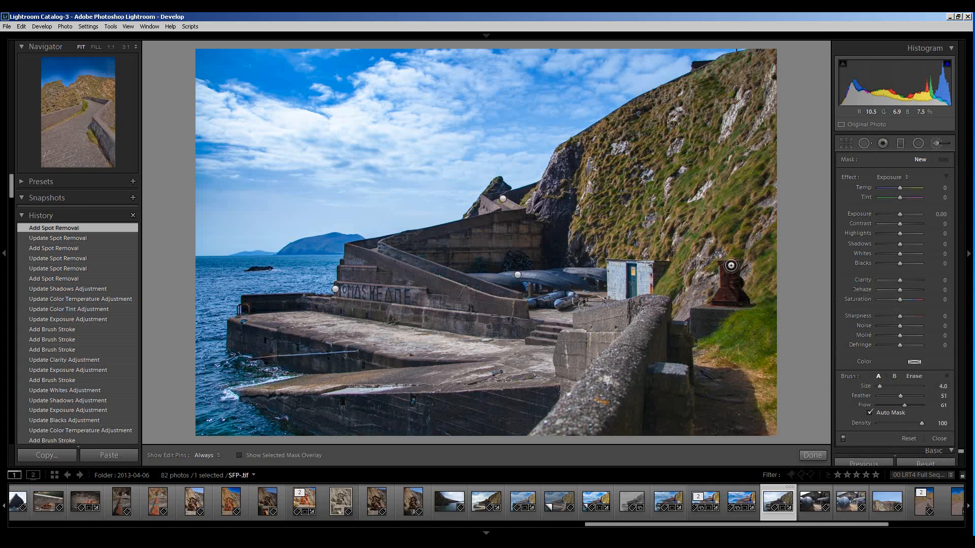
{"action": "mouse_move", "coordinate": [731, 266]}
{"action": "left_mouse_down"}
{"action": "mouse_move", "coordinate": [741, 299]}
{"action": "mouse_move", "coordinate": [721, 295]}
{"action": "mouse_move", "coordinate": [736, 262]}
{"action": "mouse_move", "coordinate": [743, 274]}
{"action": "left_mouse_up"}
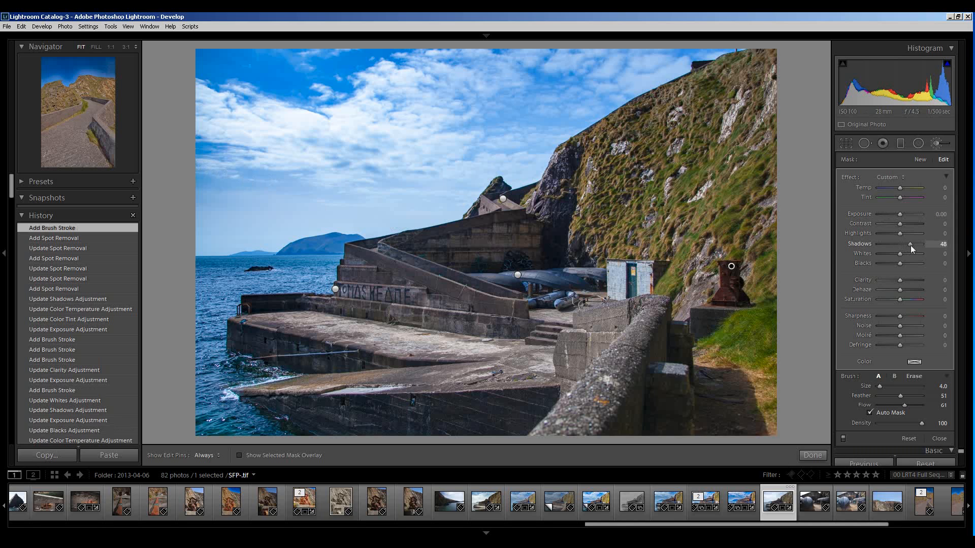
{"action": "left_click_drag", "start_coordinate": [907, 246], "coordinate": [908, 215]}
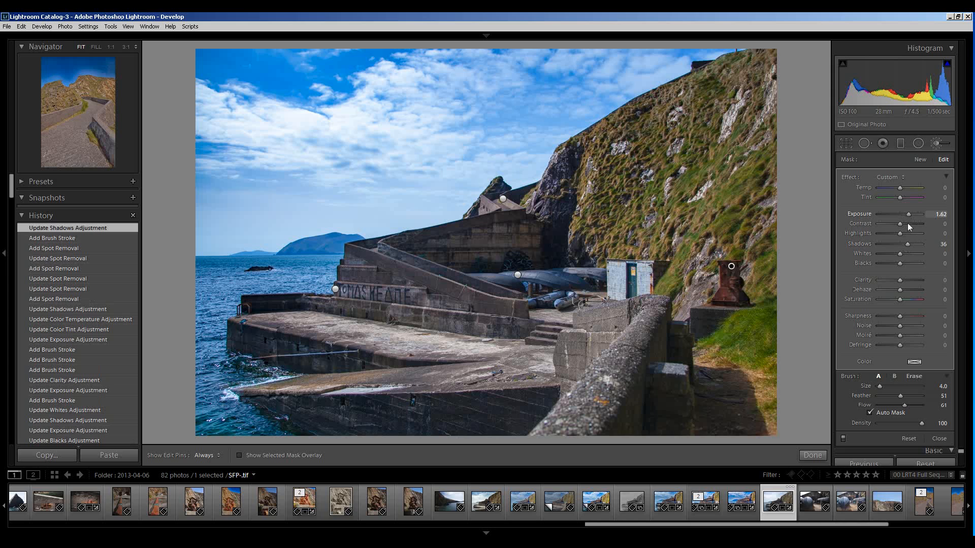
{"action": "left_click", "coordinate": [814, 456]}
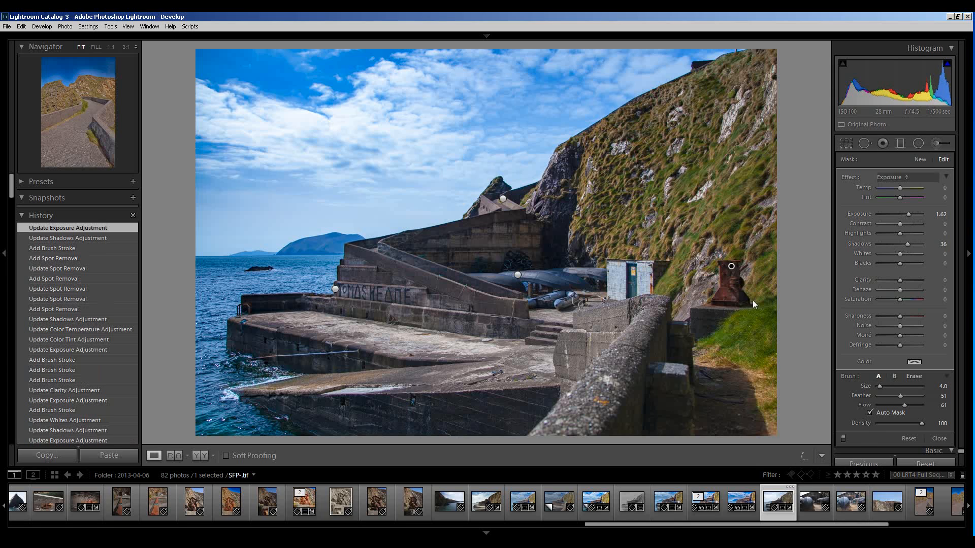